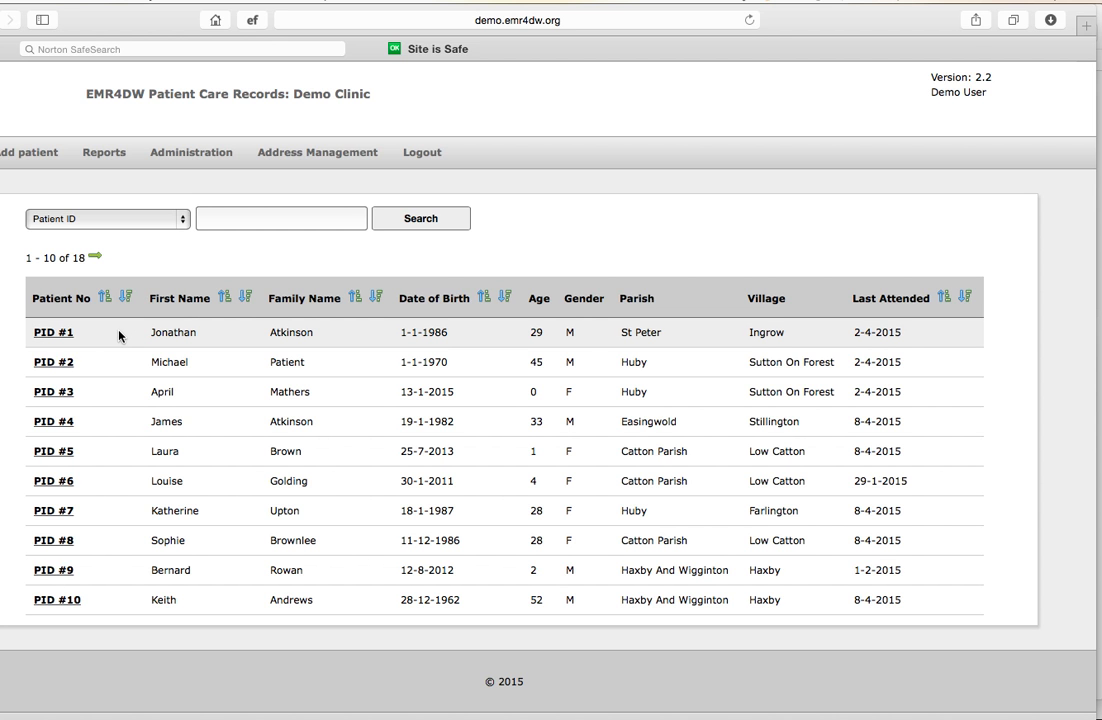
Search the patient list by patient ID and open the first matching patient's details
{"action": "left_click", "coordinate": [217, 216]}
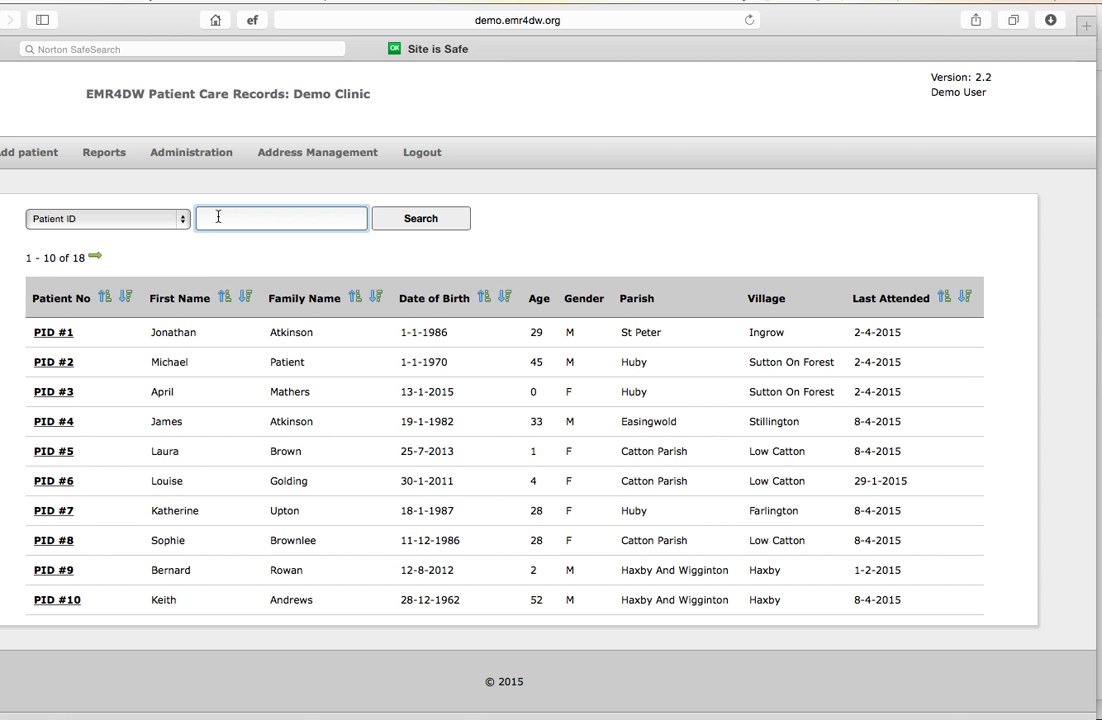
{"action": "type", "text": "6"}
{"action": "left_click", "coordinate": [392, 219]}
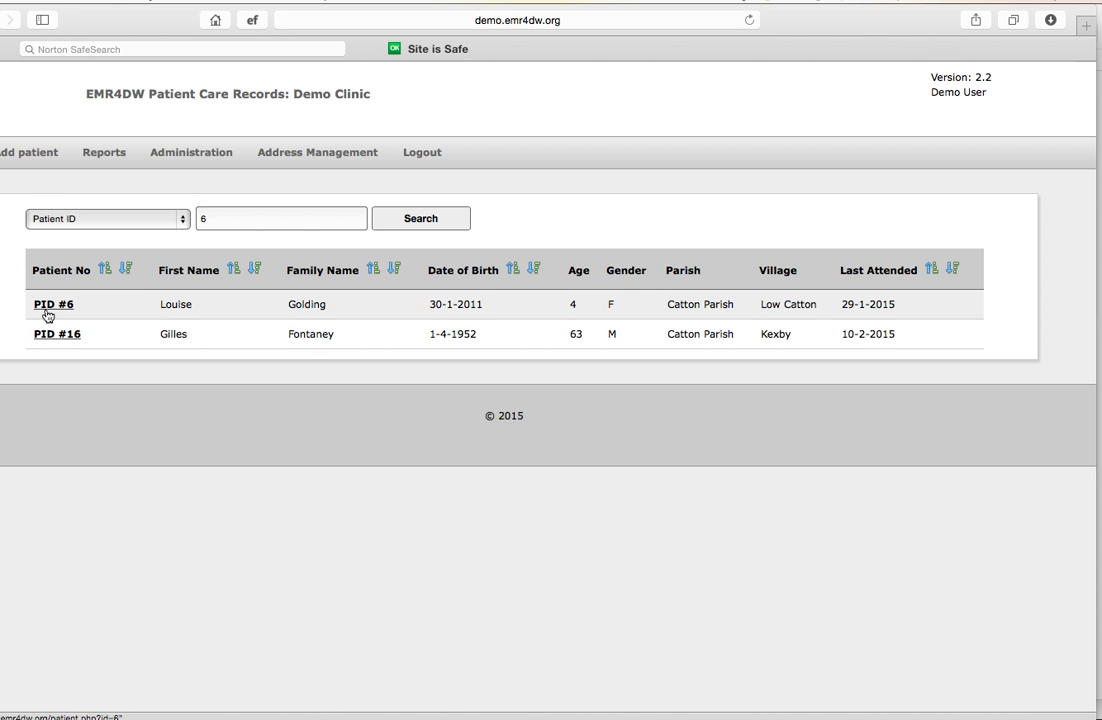
{"action": "left_click", "coordinate": [49, 310]}
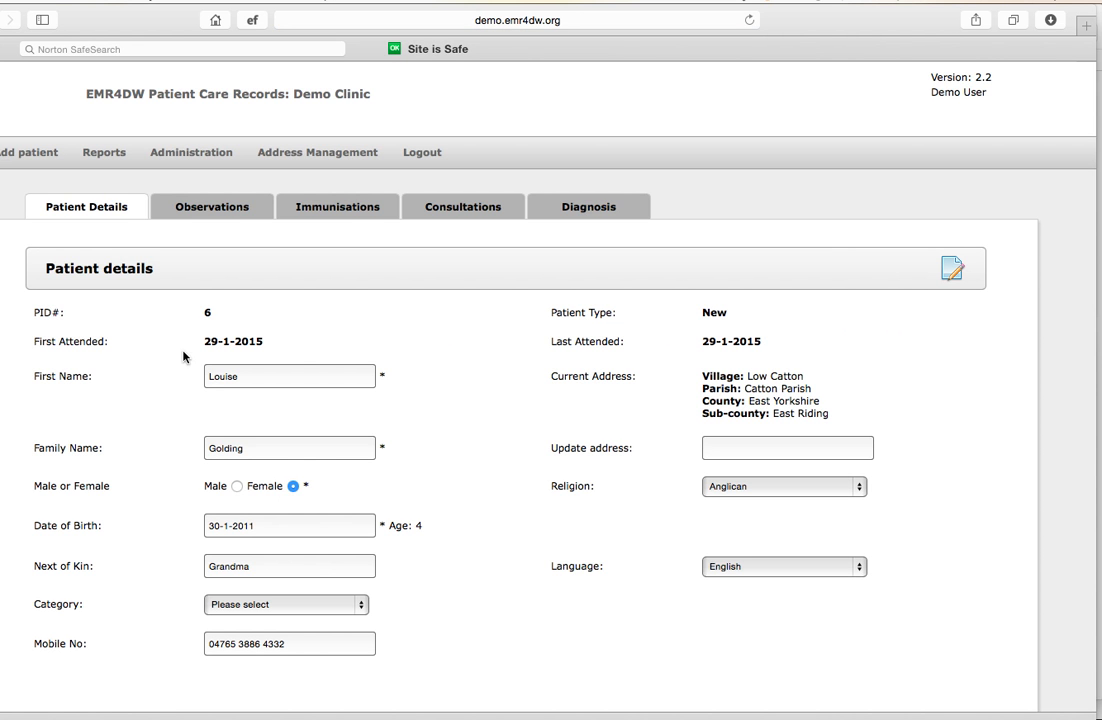
{"action": "scroll", "coordinate": [196, 390], "scroll_direction": "down", "scroll_amount": 1}
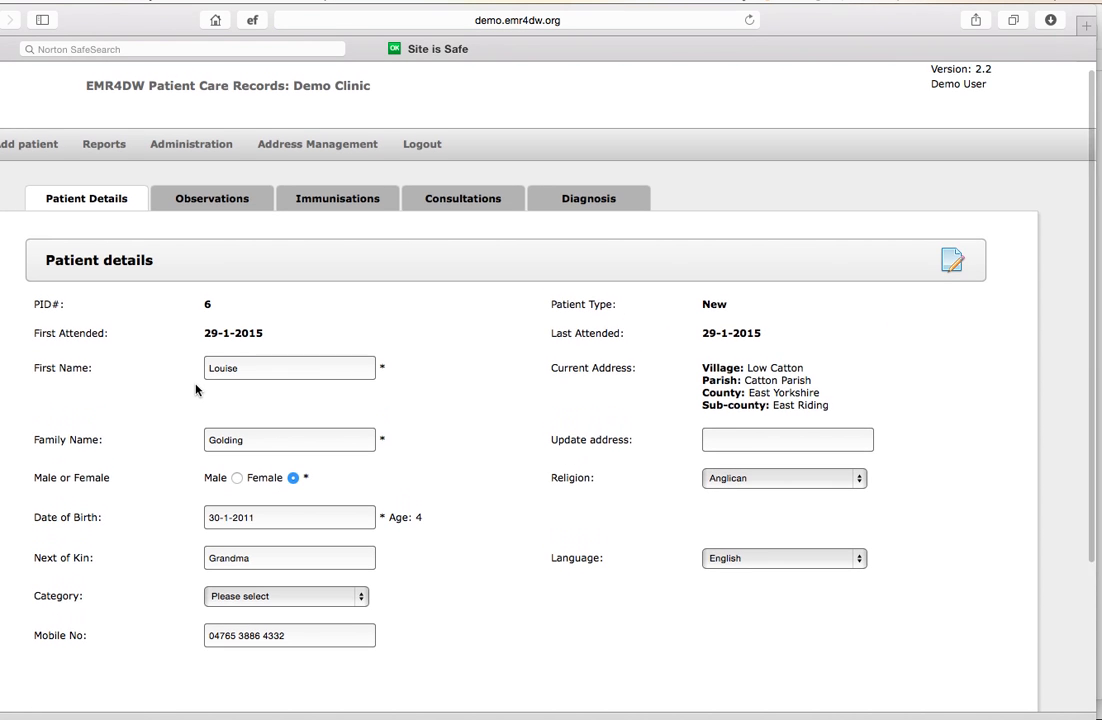
Start a new patient record, enter the patient's first and family names, and set the gender to Male
{"action": "left_click", "coordinate": [26, 143]}
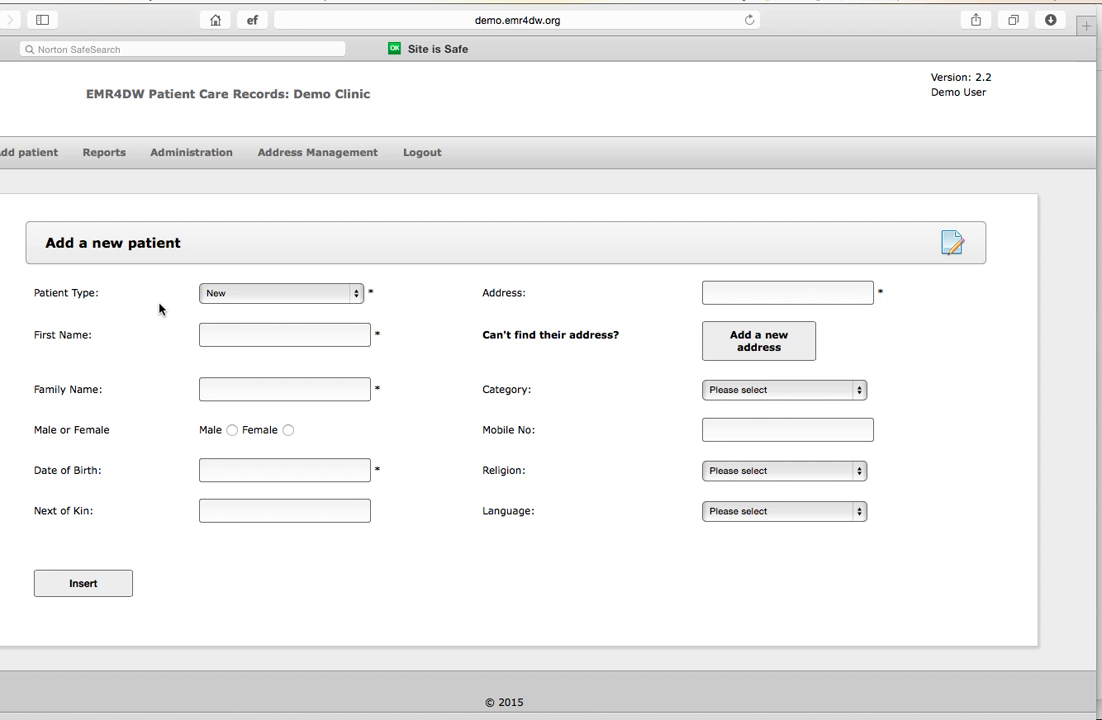
{"action": "left_click", "coordinate": [216, 333]}
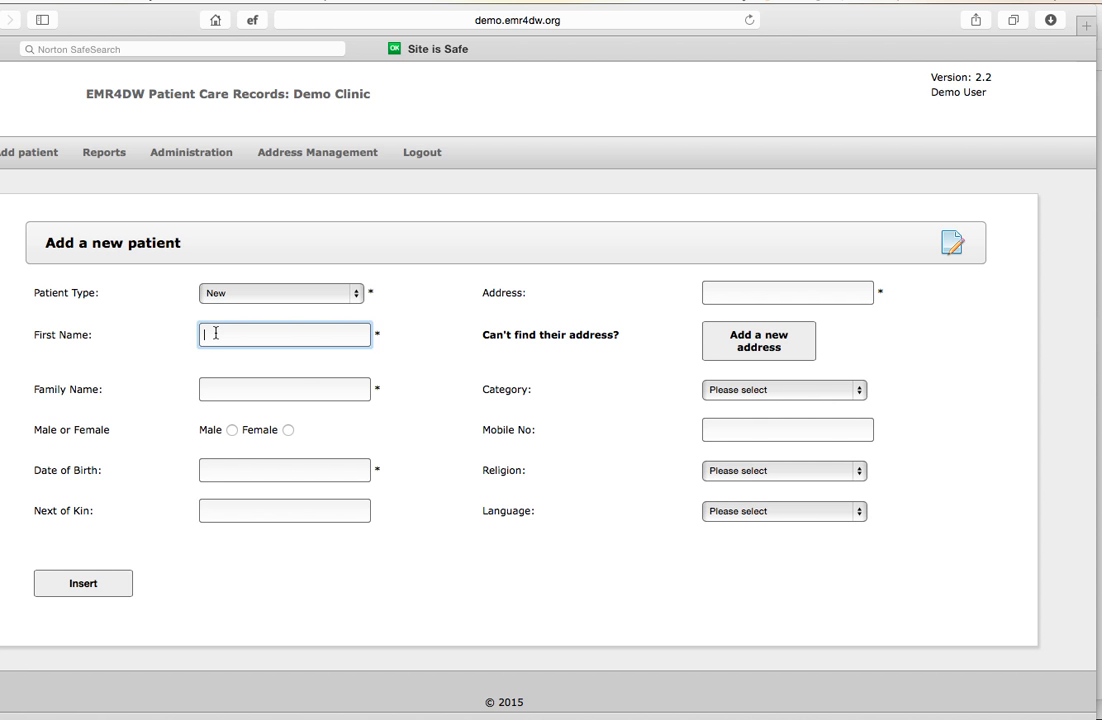
{"action": "type", "text": "John"}
{"action": "left_click", "coordinate": [210, 389]}
{"action": "type", "text": "Smith"}
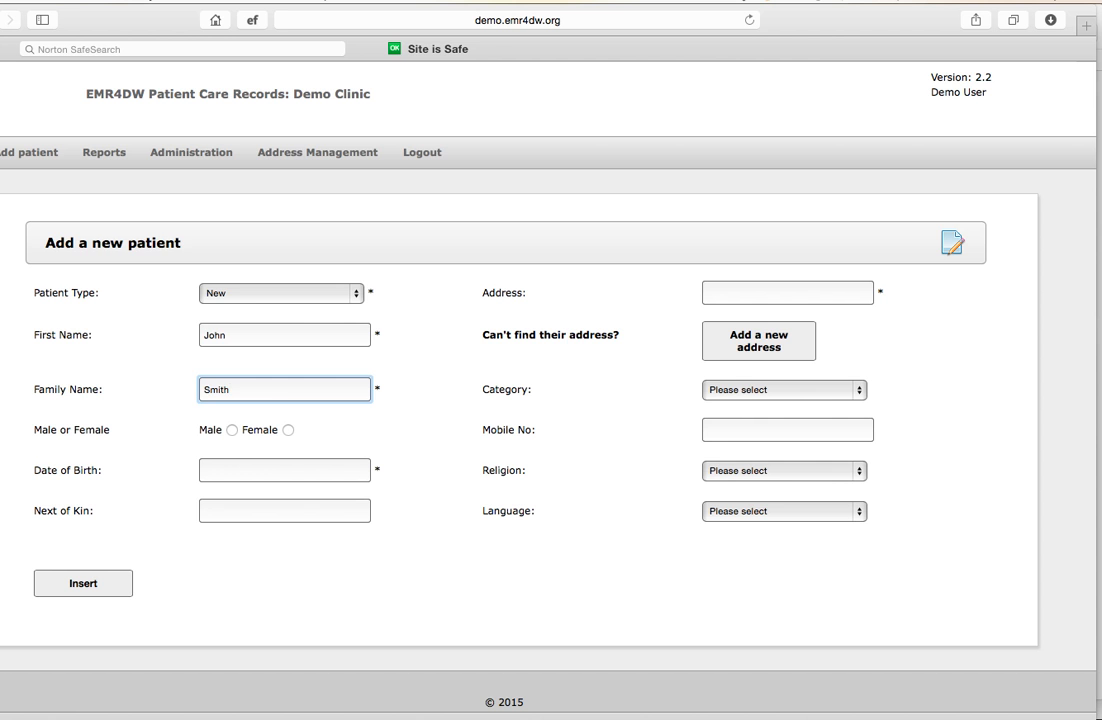
{"action": "left_click", "coordinate": [232, 430]}
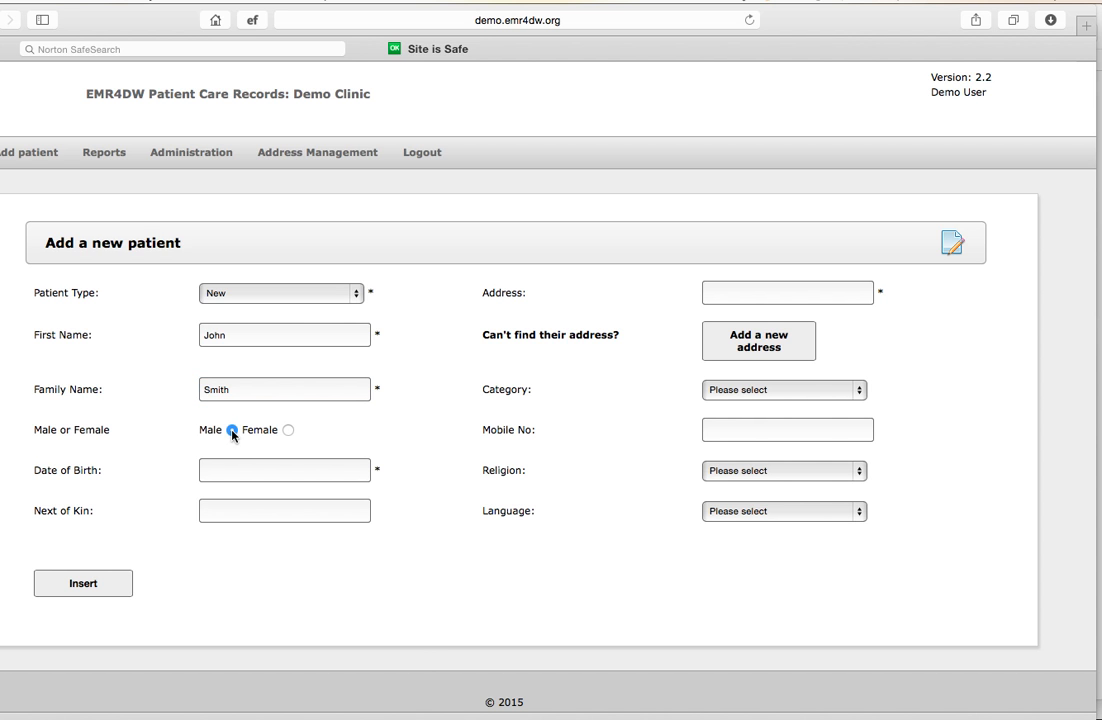
Enter the patient's date of birth and fill in the mother as next of kin
{"action": "left_click", "coordinate": [218, 470]}
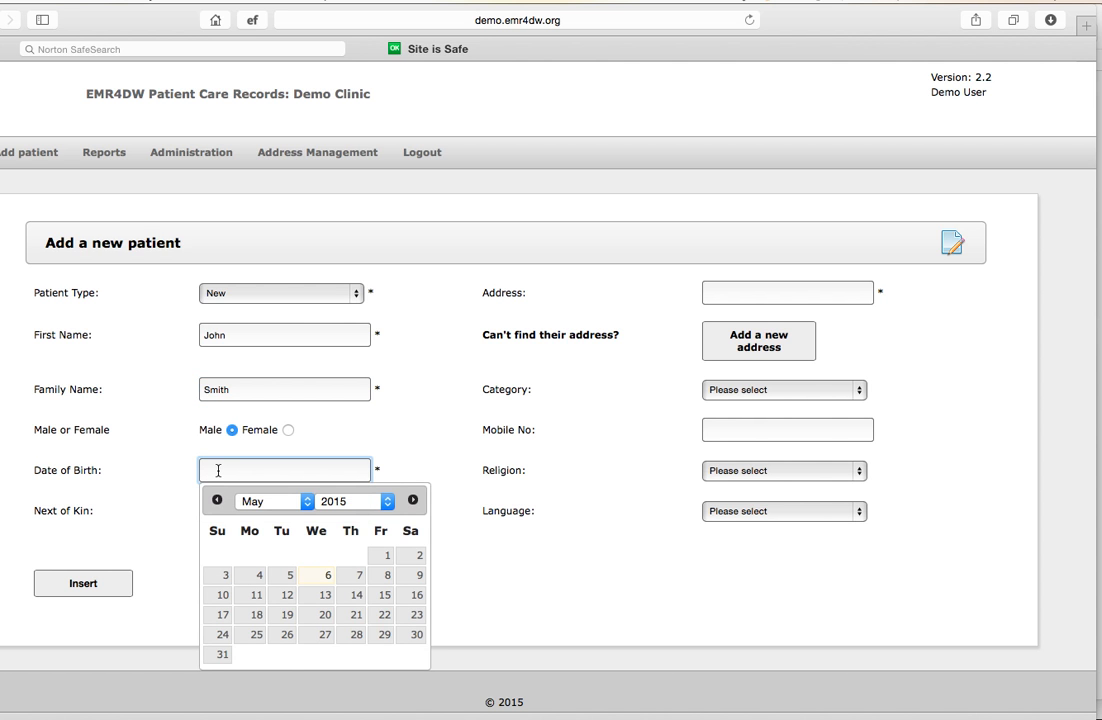
{"action": "left_click", "coordinate": [388, 502]}
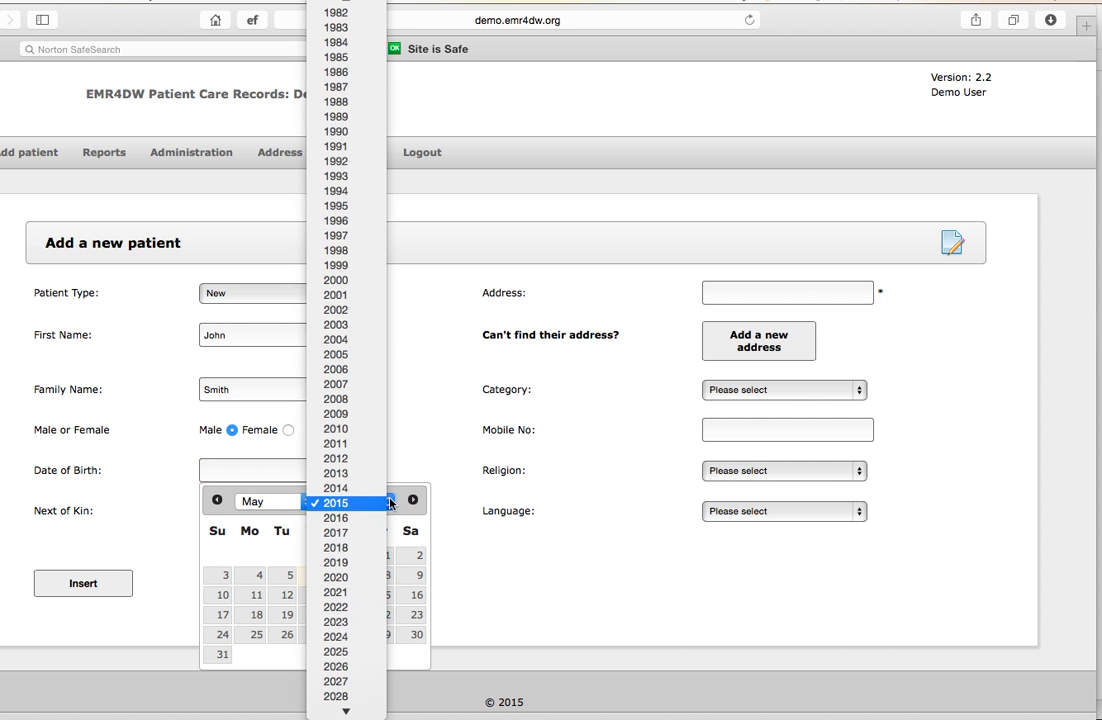
{"action": "left_click", "coordinate": [340, 178]}
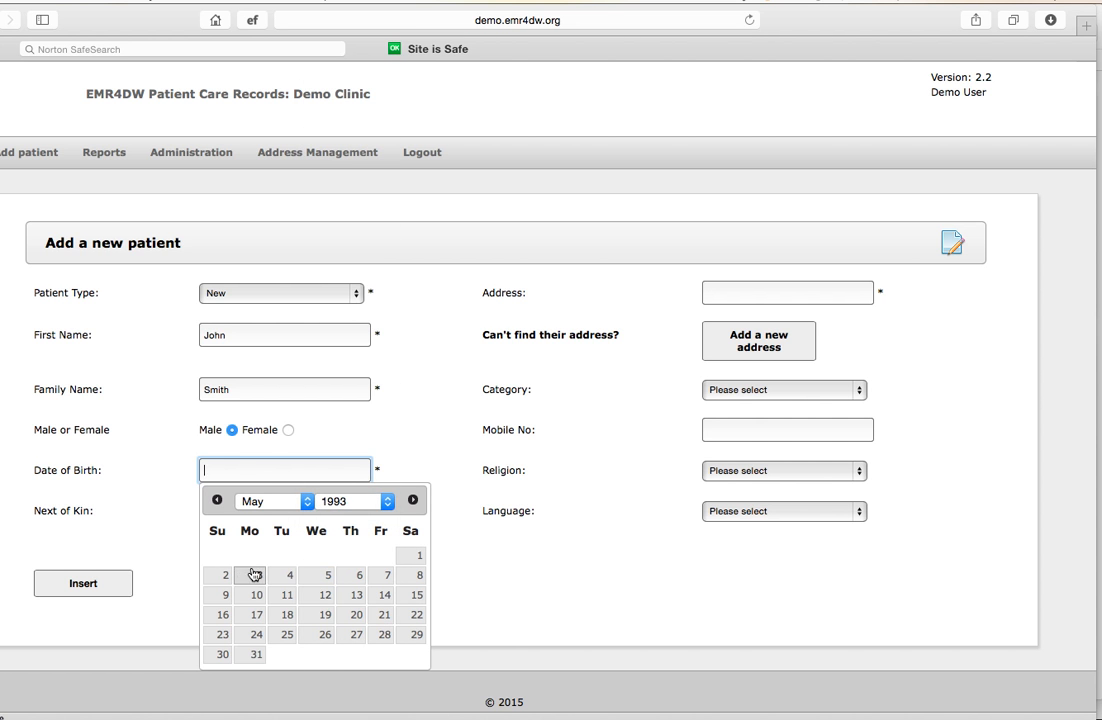
{"action": "left_click", "coordinate": [287, 594]}
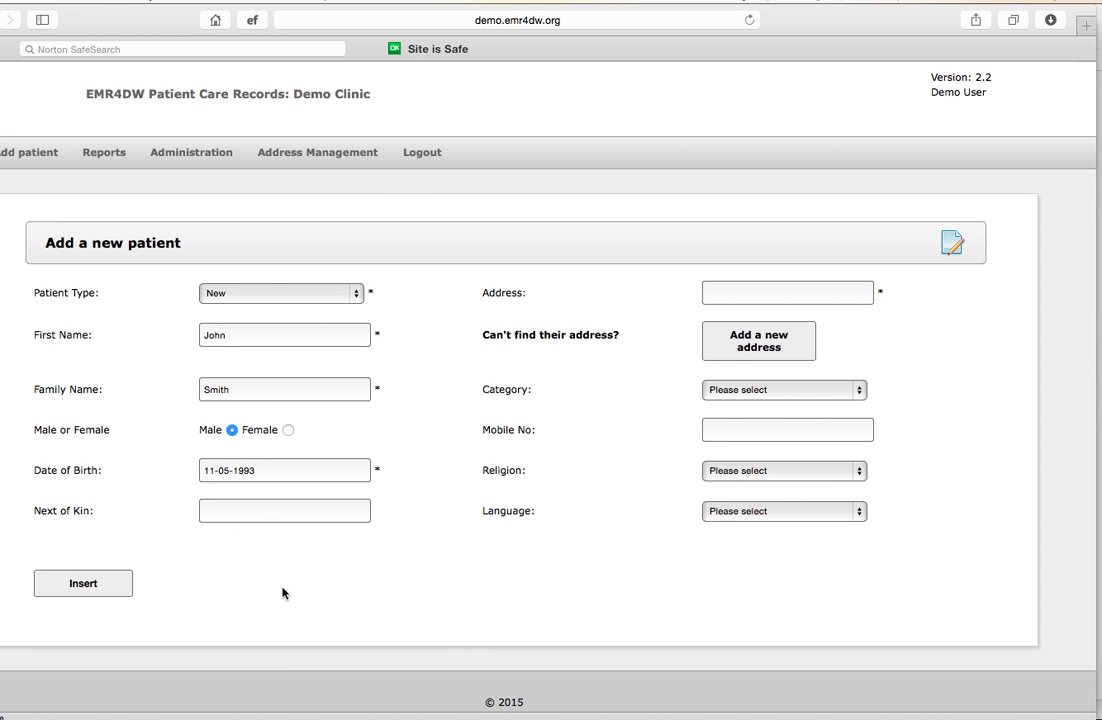
{"action": "left_click", "coordinate": [229, 510]}
{"action": "type", "text": "Mother Ina"}
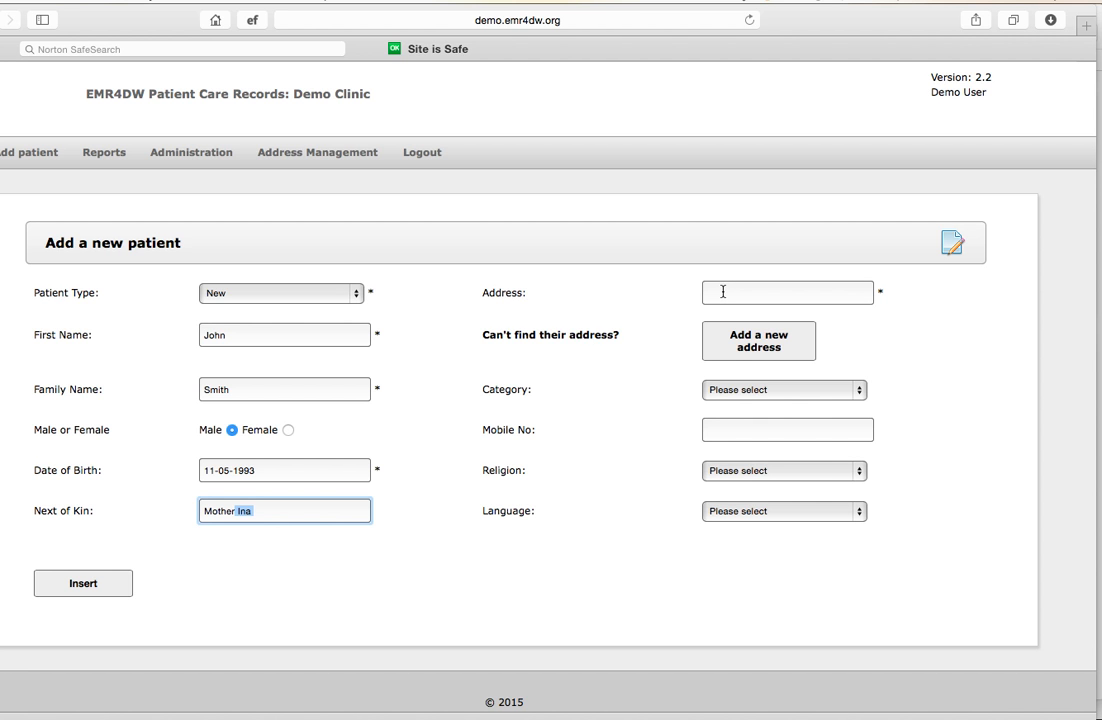
Look up the patient's village in the address field and choose the first suggested address
{"action": "left_click", "coordinate": [725, 292]}
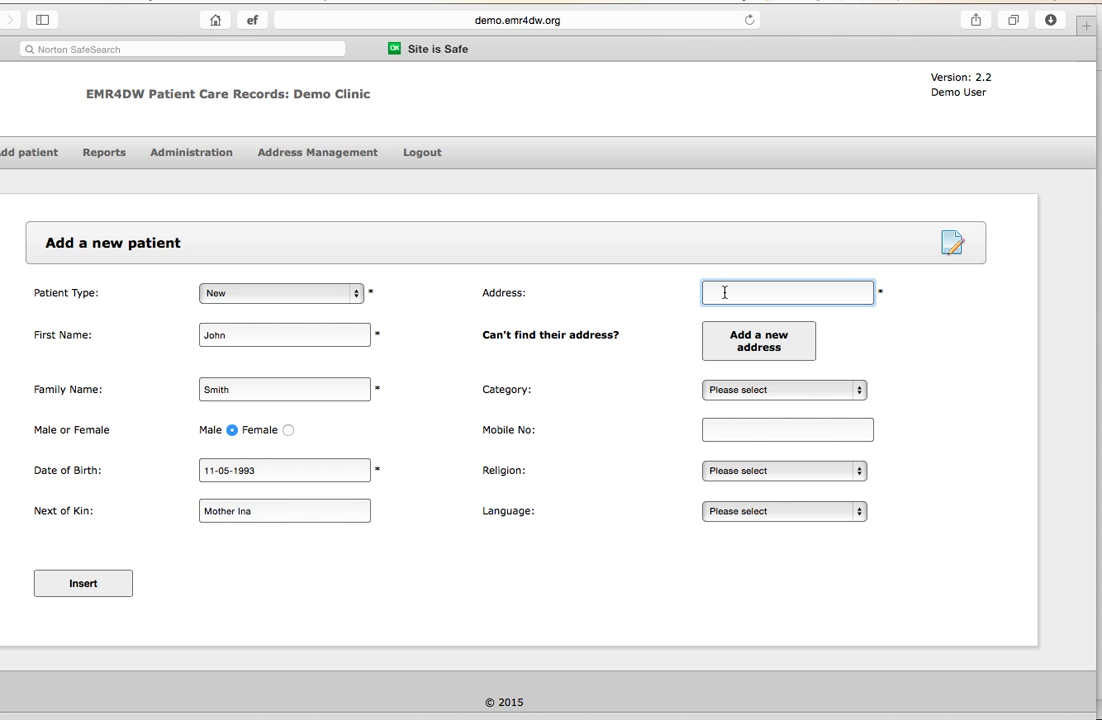
{"action": "type", "text": "hax"}
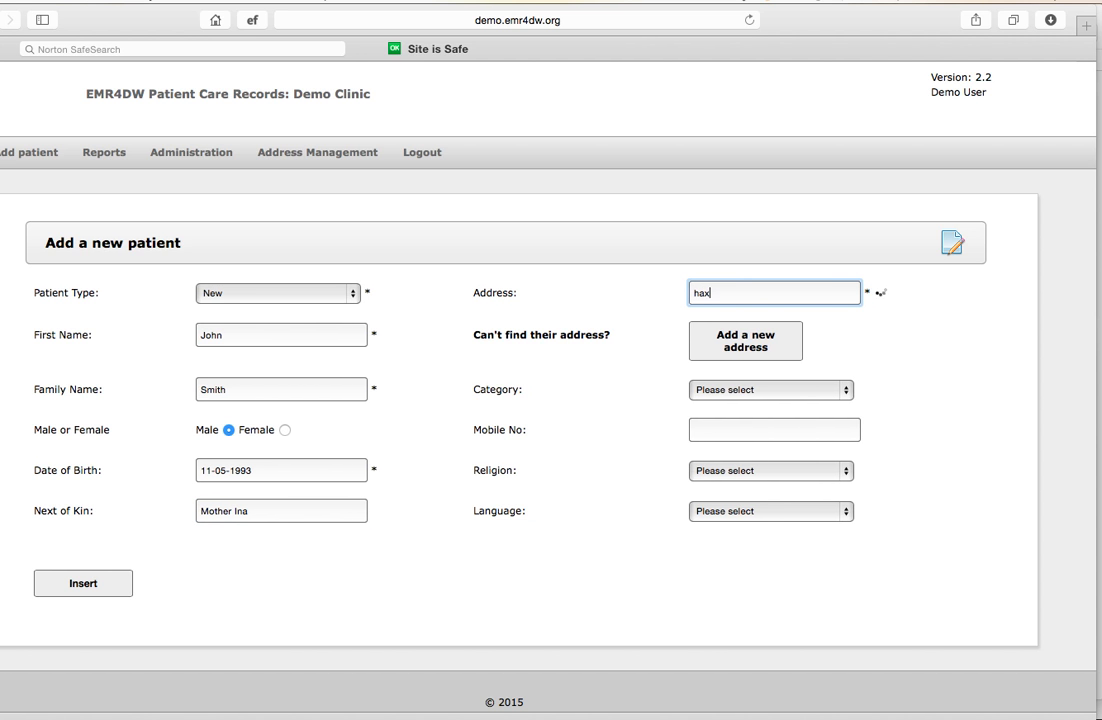
{"action": "type", "text": "by"}
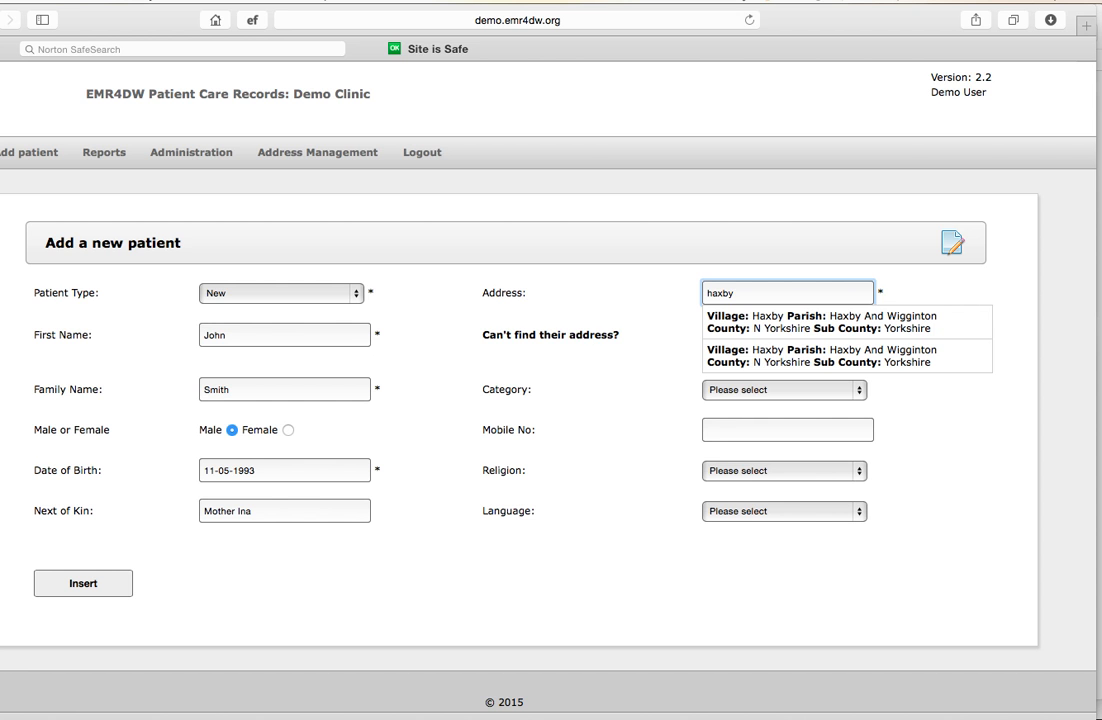
{"action": "left_click", "coordinate": [770, 320]}
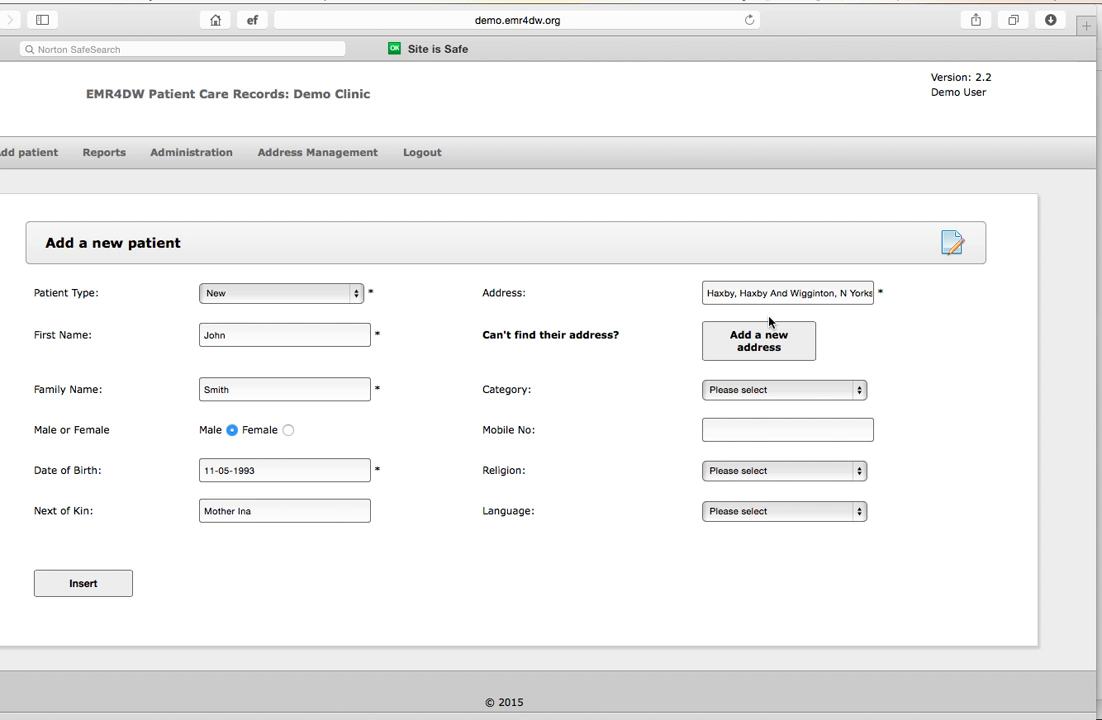
Set the new patient's category to Visitor and enter the mobile number
{"action": "left_click", "coordinate": [860, 390]}
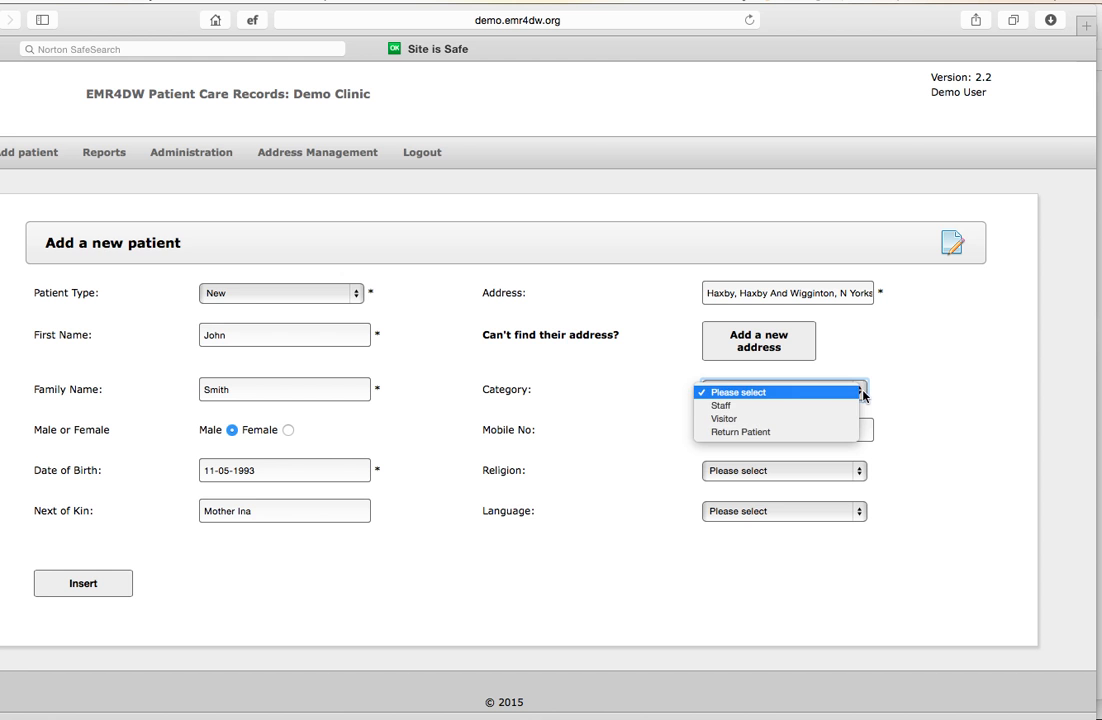
{"action": "left_click", "coordinate": [724, 419]}
{"action": "left_click", "coordinate": [747, 429]}
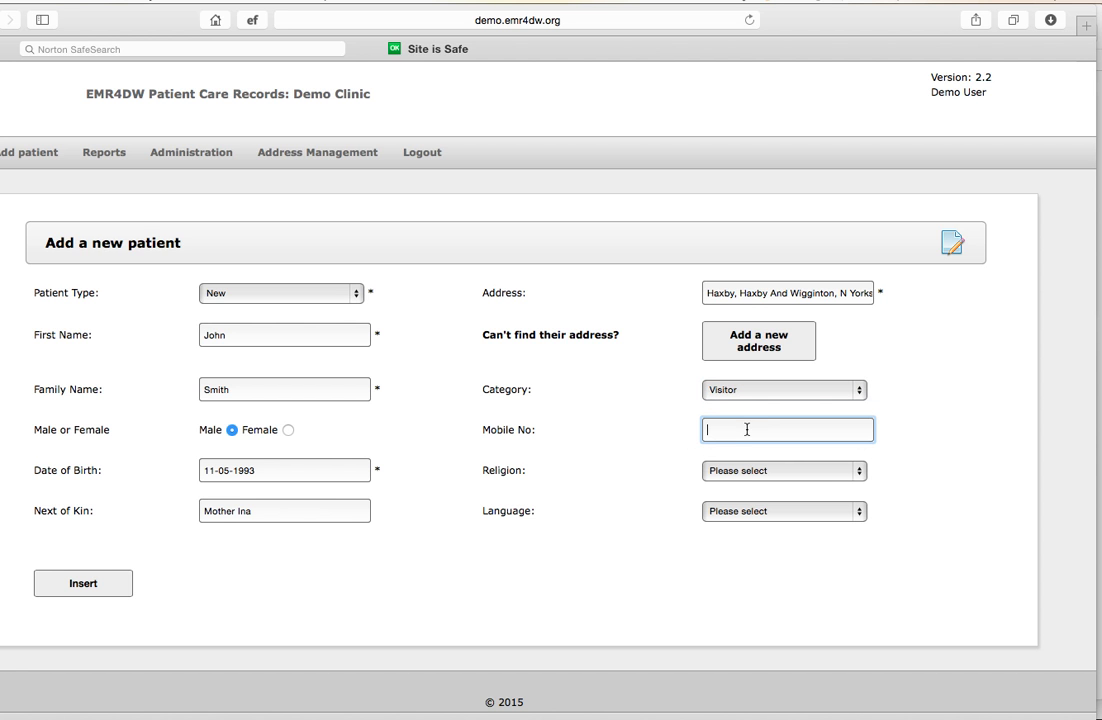
Set the religion to Anglican and the language to Polish, then insert the new patient record
{"action": "left_click", "coordinate": [862, 476]}
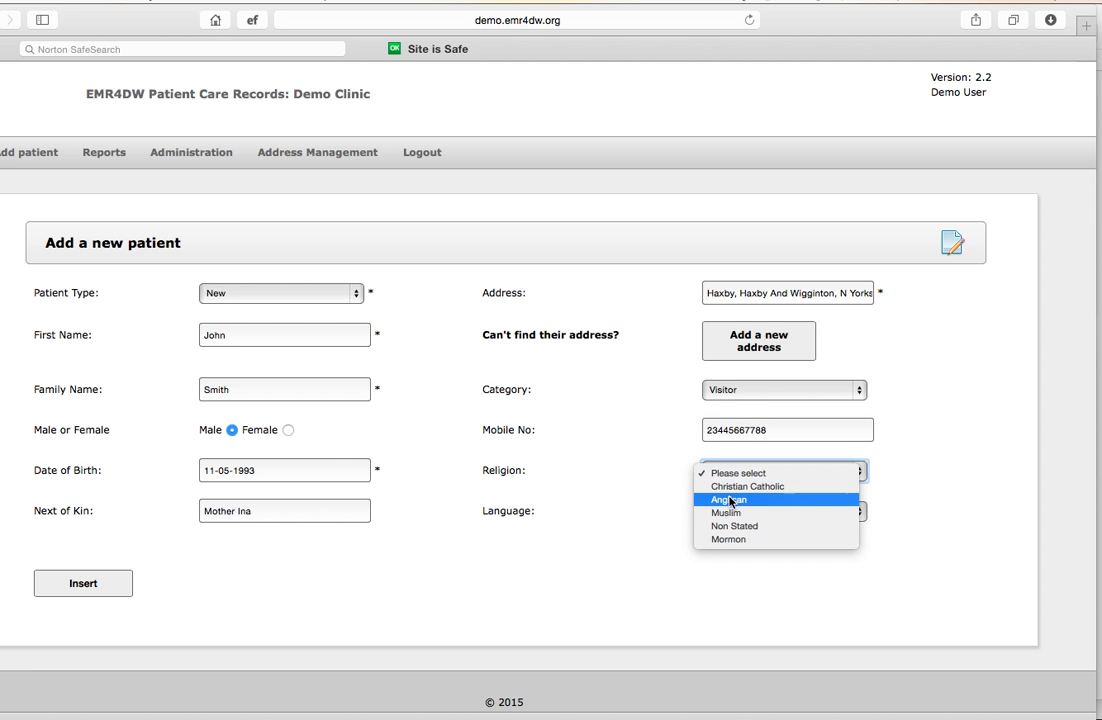
{"action": "left_click", "coordinate": [729, 498]}
{"action": "left_click", "coordinate": [857, 514]}
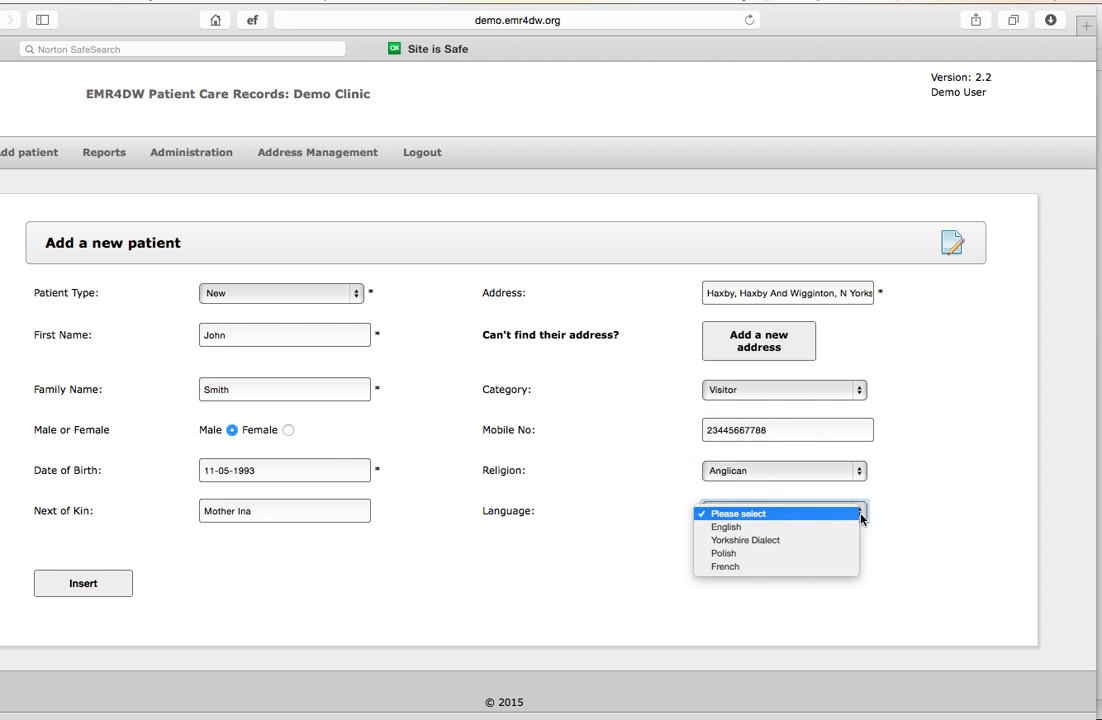
{"action": "left_click", "coordinate": [725, 553]}
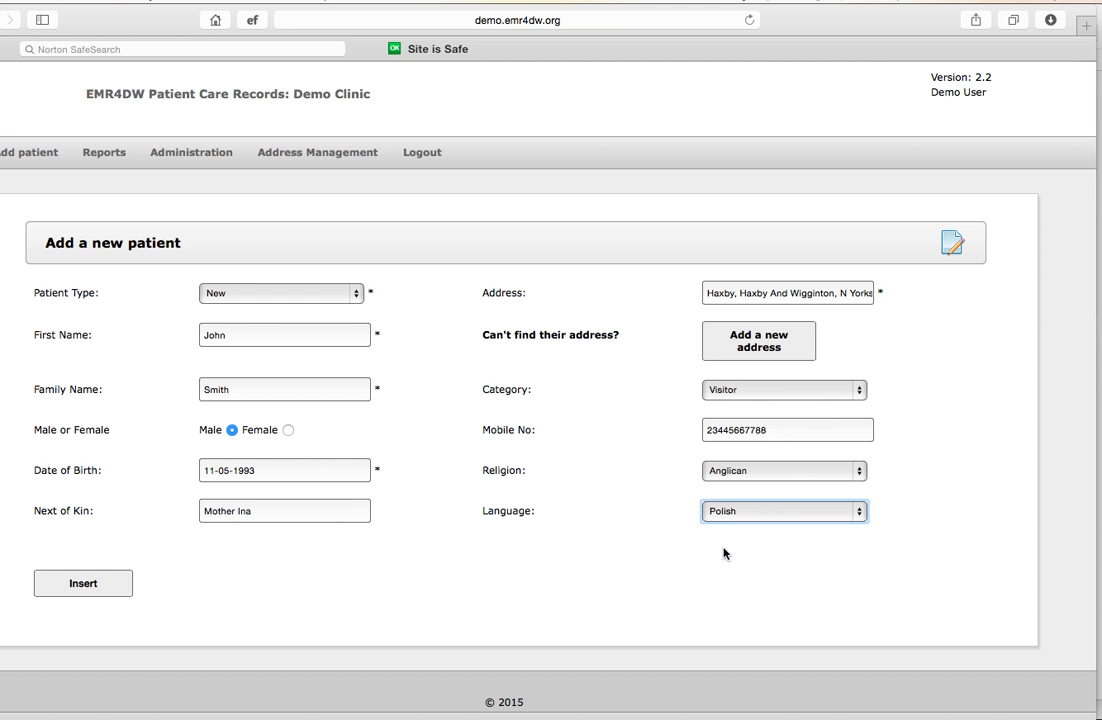
{"action": "left_click", "coordinate": [92, 587]}
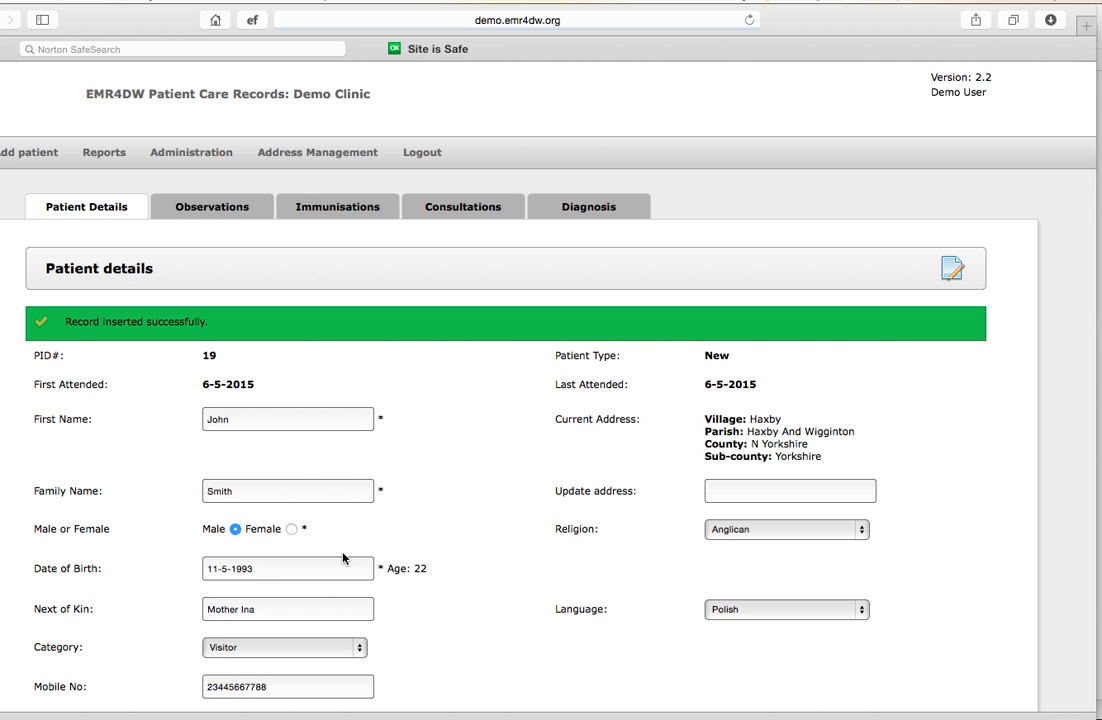
{"action": "scroll", "coordinate": [448, 582], "scroll_direction": "down", "scroll_amount": 3}
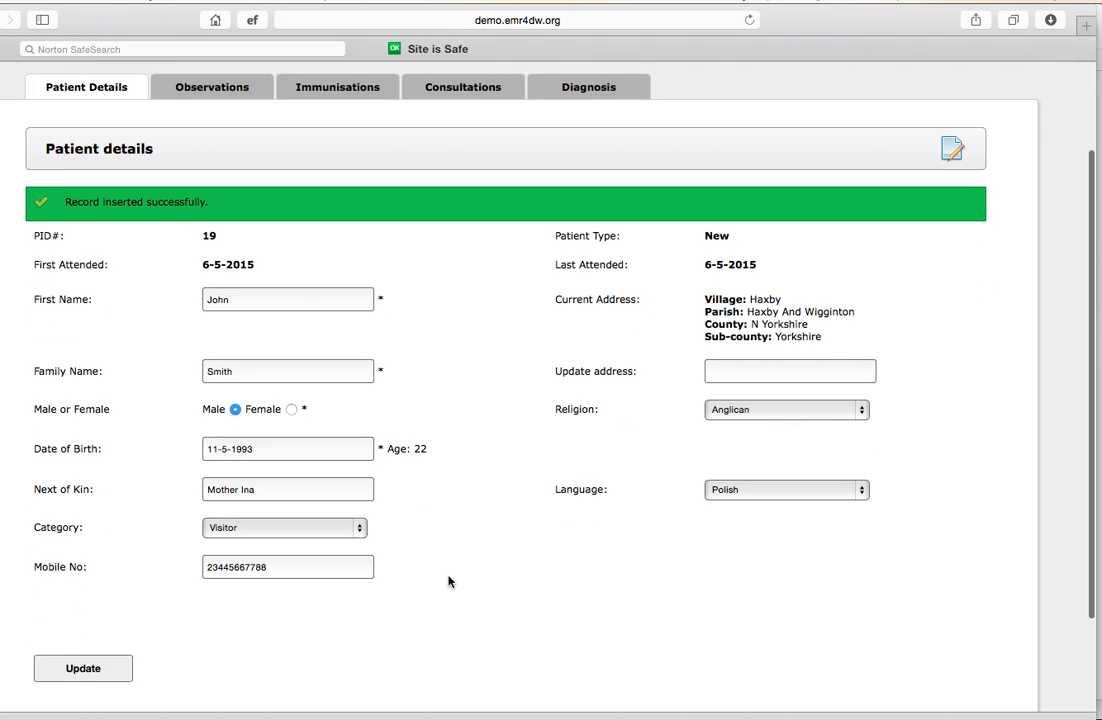
{"action": "scroll", "coordinate": [448, 582], "scroll_direction": "up", "scroll_amount": 2}
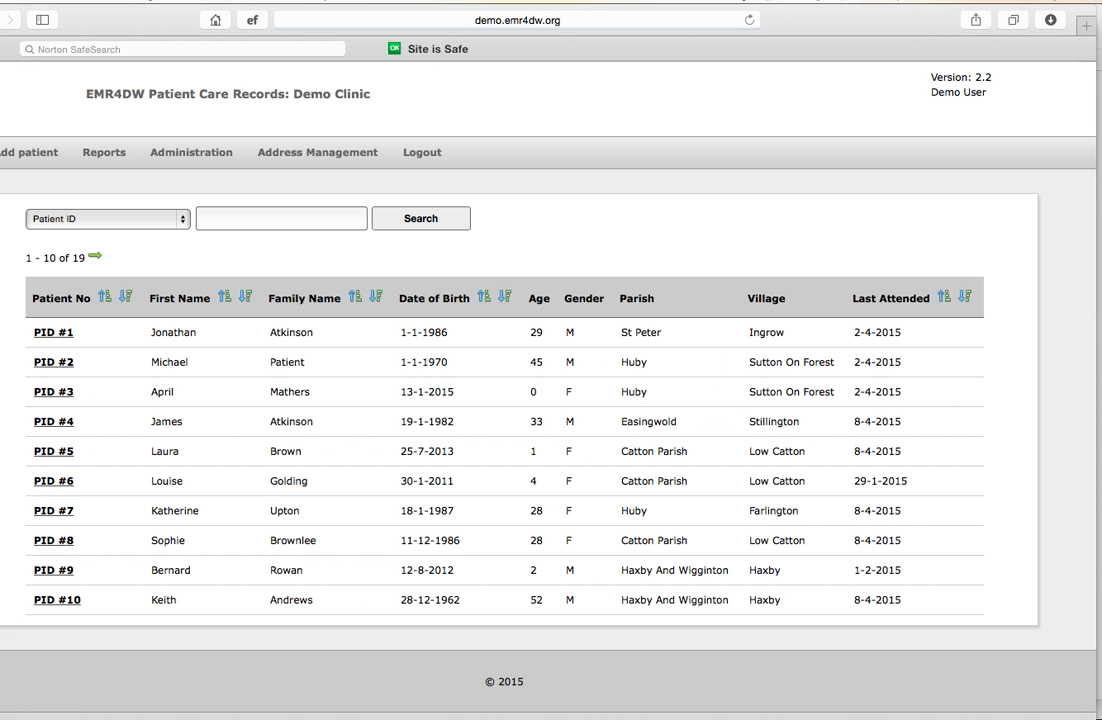
Find an existing patient by patient ID and open the first matching record to review its details
{"action": "left_click", "coordinate": [183, 222]}
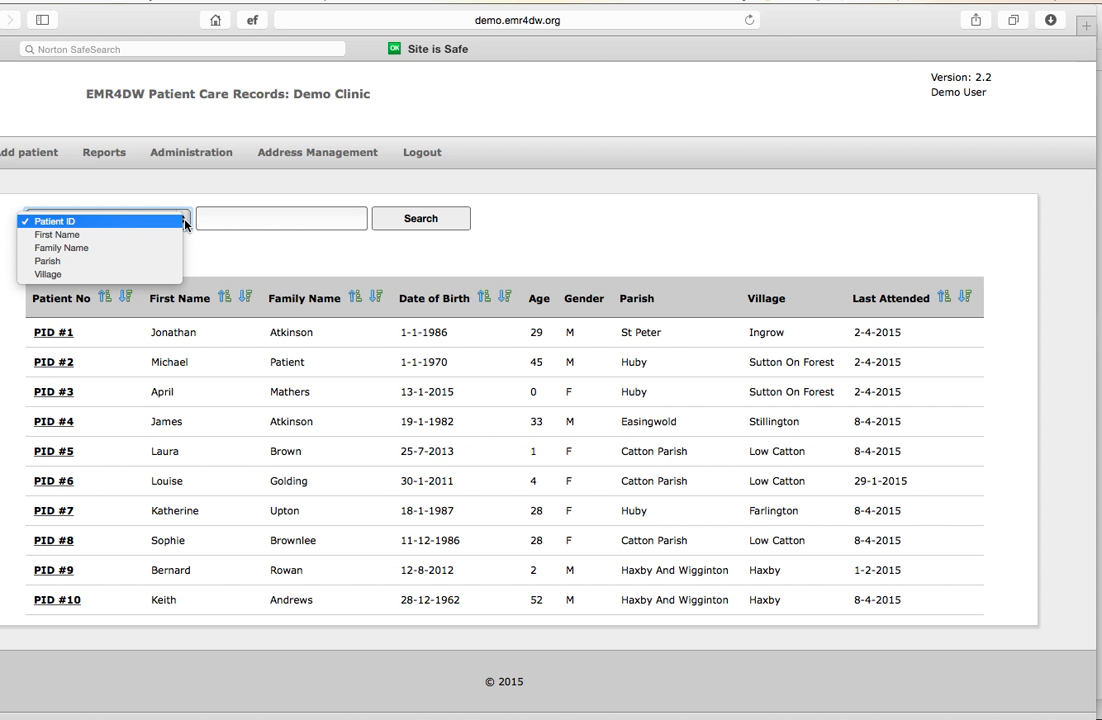
{"action": "left_click", "coordinate": [228, 220]}
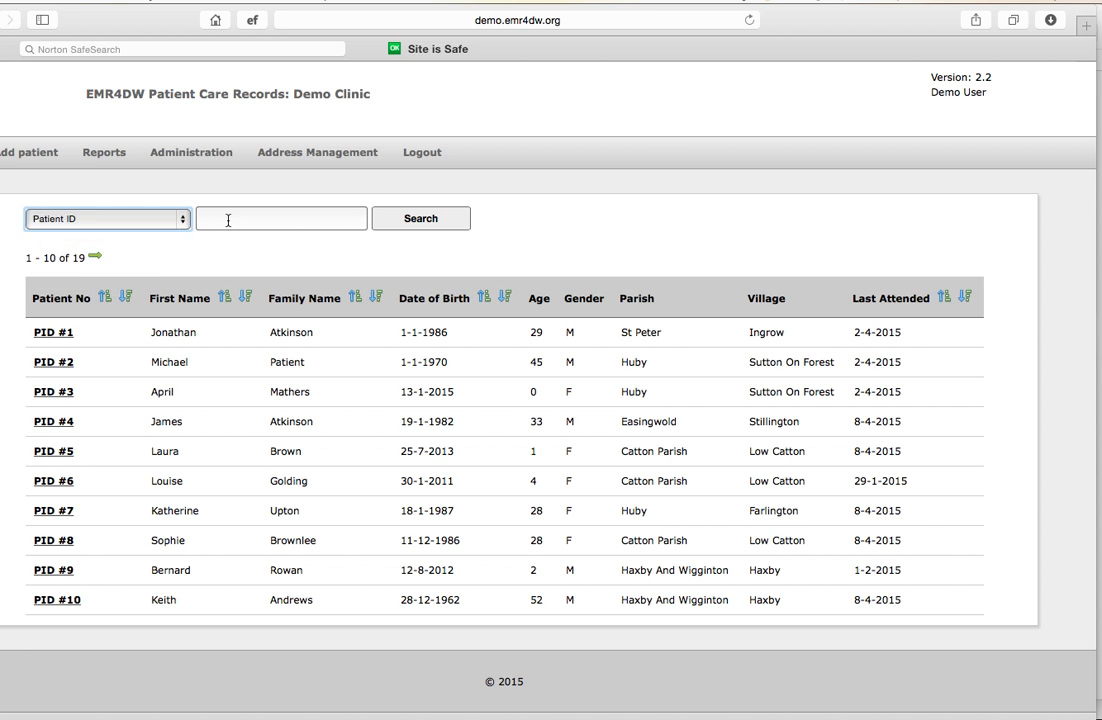
{"action": "left_click", "coordinate": [228, 220]}
{"action": "type", "text": "9"}
{"action": "left_click", "coordinate": [418, 219]}
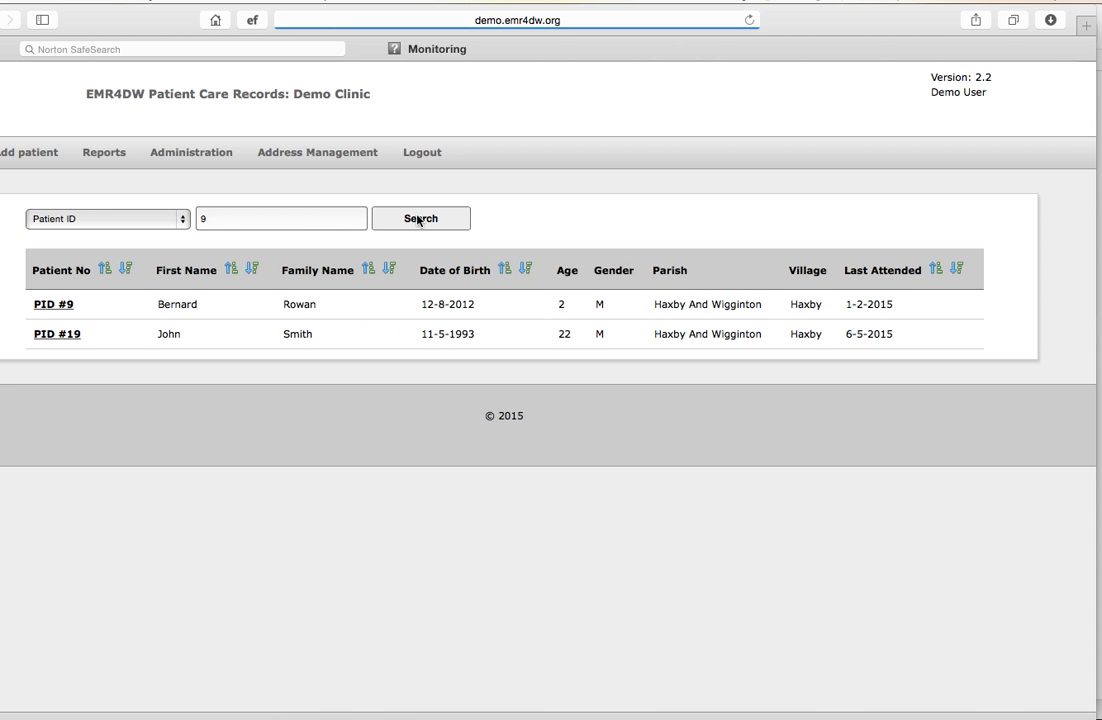
{"action": "left_click", "coordinate": [58, 306]}
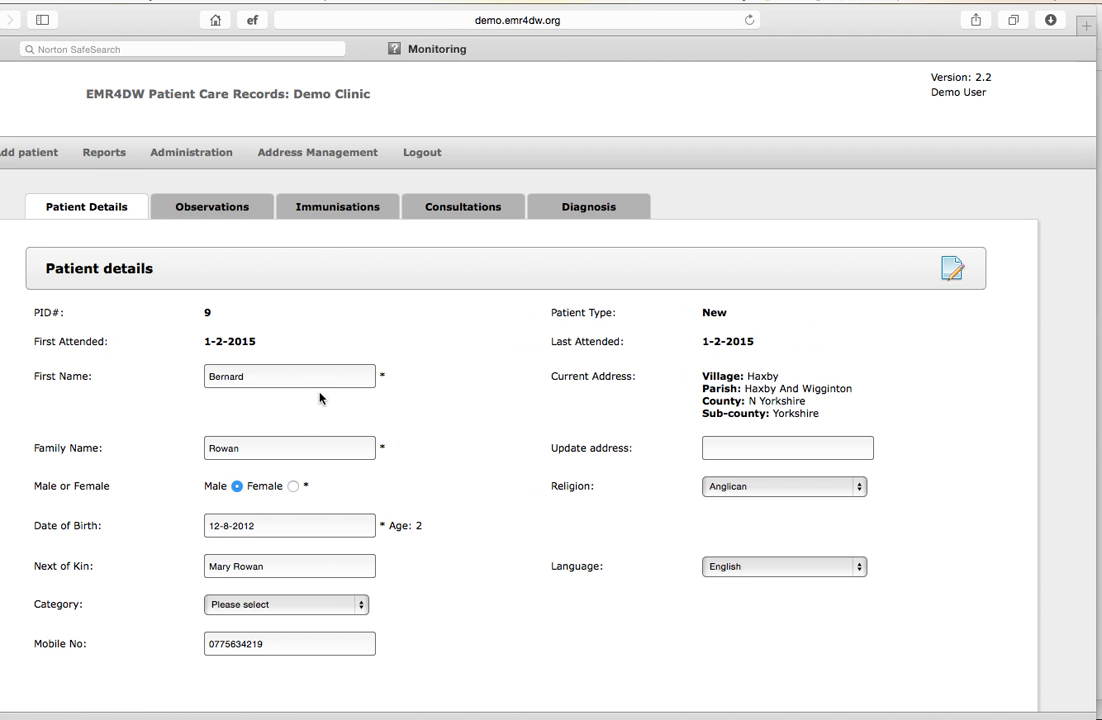
{"action": "scroll", "coordinate": [410, 477], "scroll_direction": "down", "scroll_amount": 1}
{"action": "scroll", "coordinate": [410, 477], "scroll_direction": "down", "scroll_amount": 3}
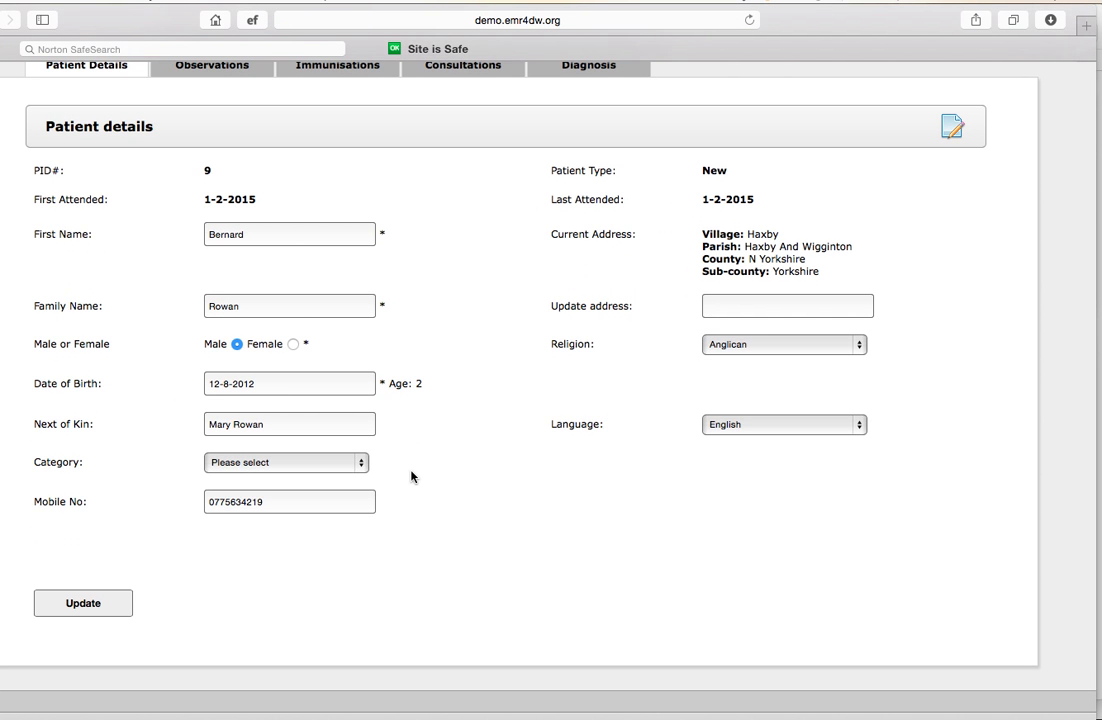
{"action": "scroll", "coordinate": [410, 477], "scroll_direction": "up", "scroll_amount": 2}
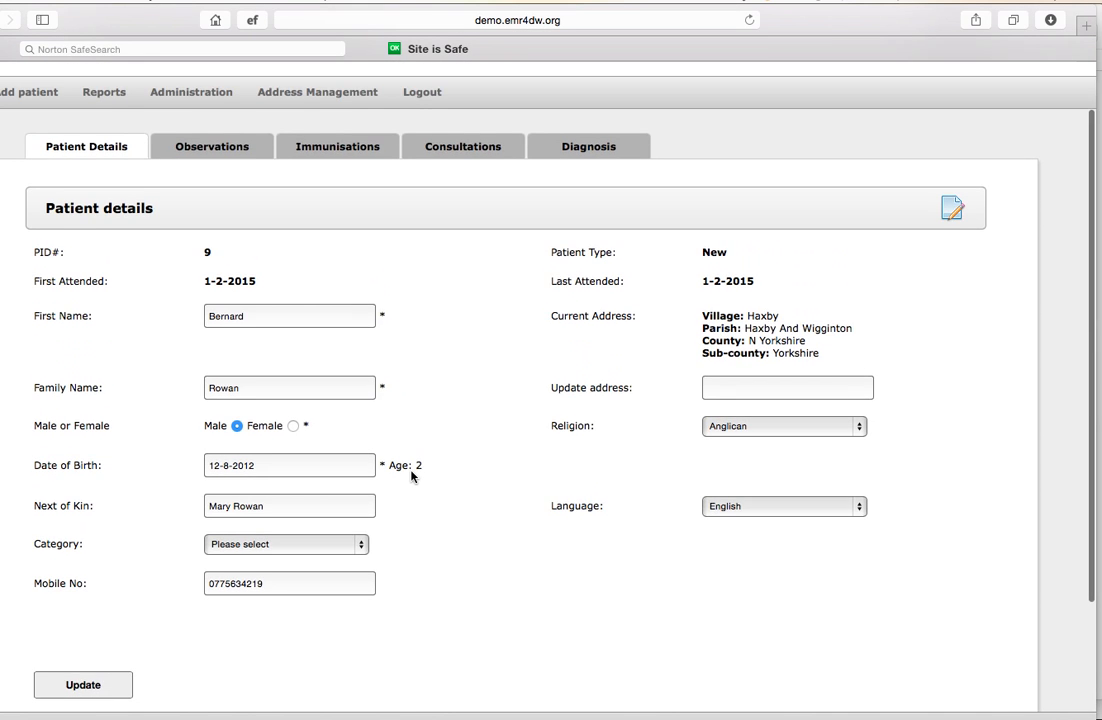
{"action": "scroll", "coordinate": [410, 477], "scroll_direction": "up", "scroll_amount": 1}
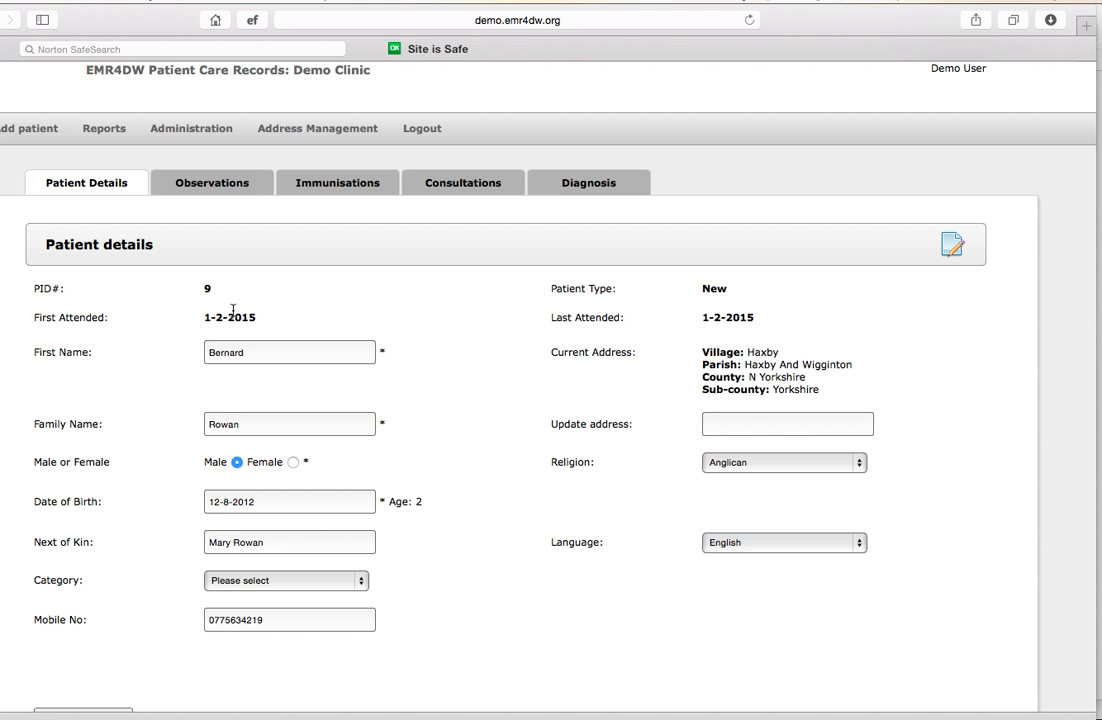
Start a new observation for the patient dated 06-05-2015 with weight 20 kg and head circumference 36 cm
{"action": "left_click", "coordinate": [207, 188]}
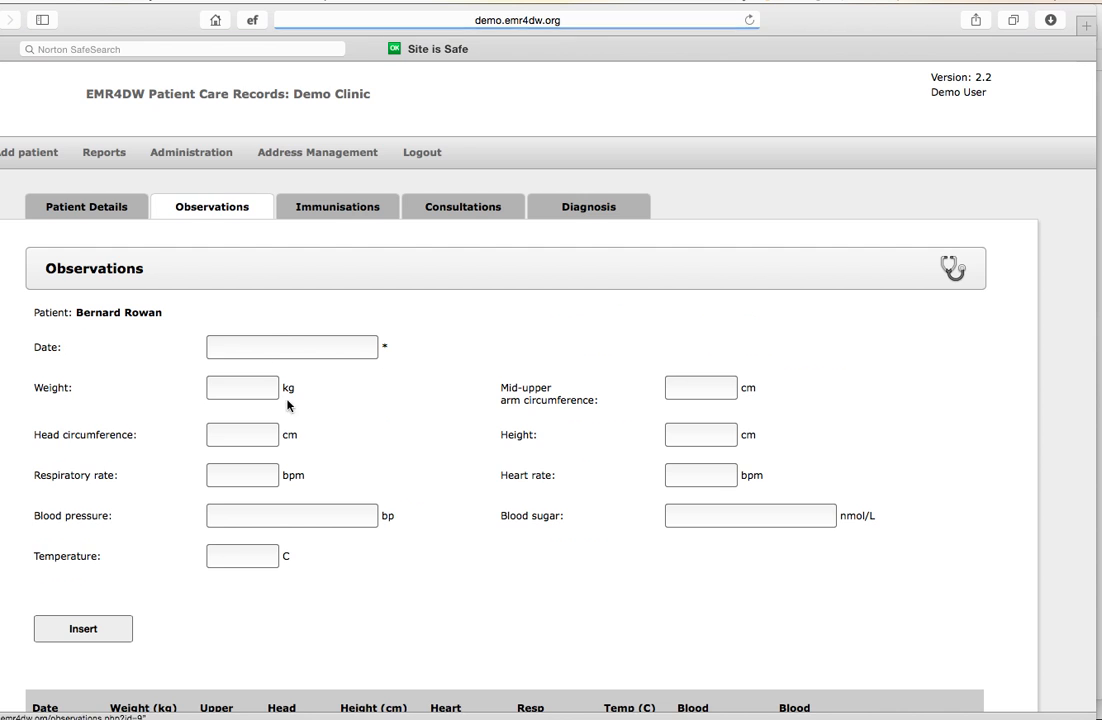
{"action": "scroll", "coordinate": [303, 424], "scroll_direction": "down", "scroll_amount": 2}
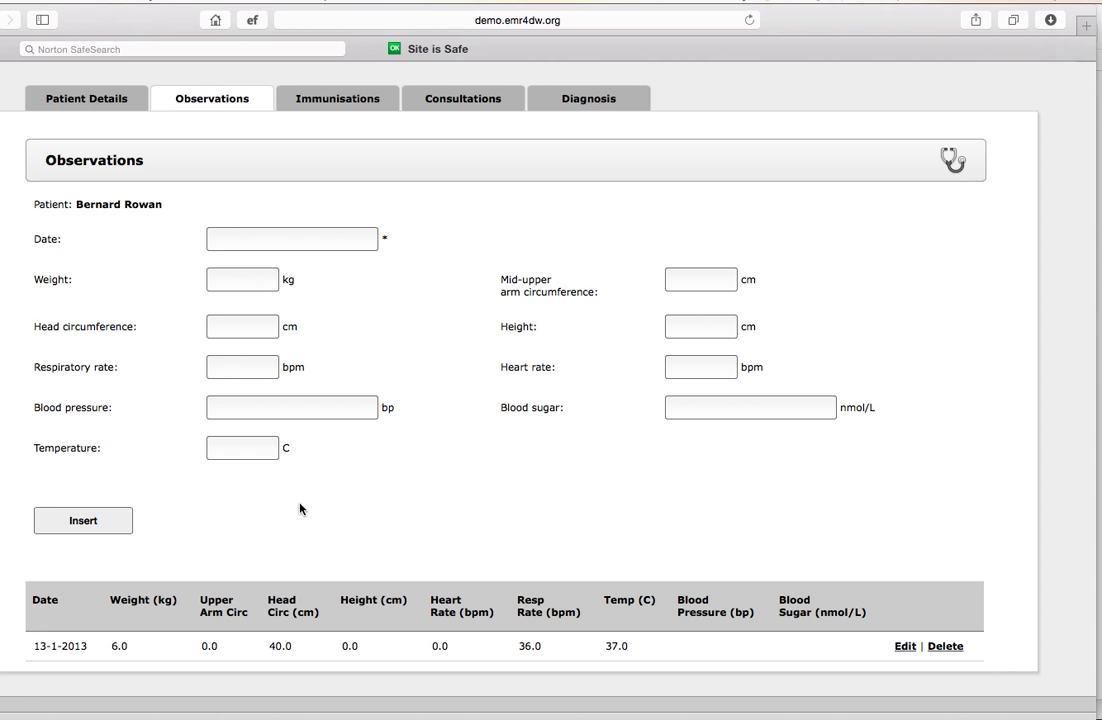
{"action": "left_click", "coordinate": [233, 240]}
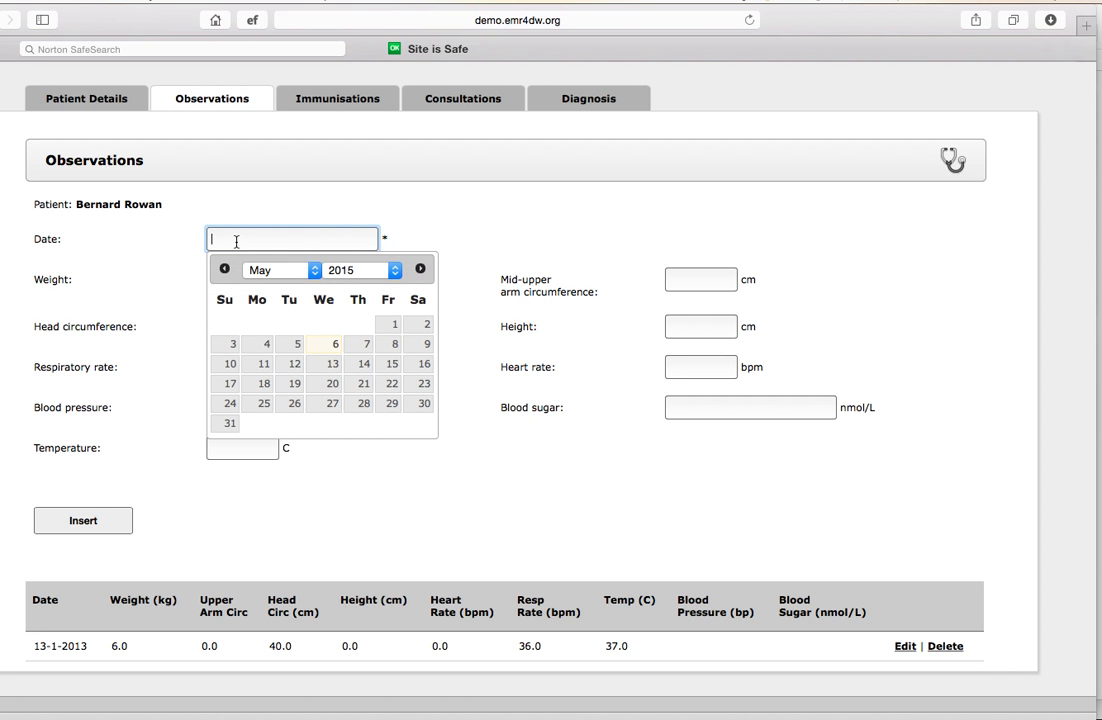
{"action": "key", "text": "Return"}
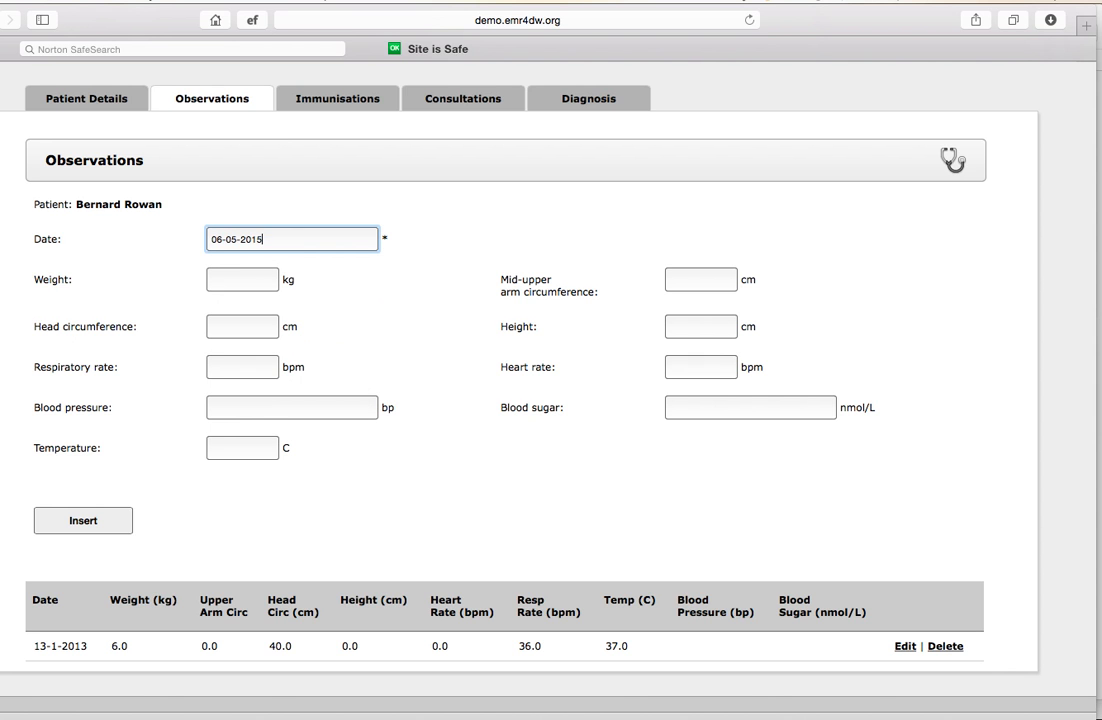
{"action": "left_click", "coordinate": [229, 279]}
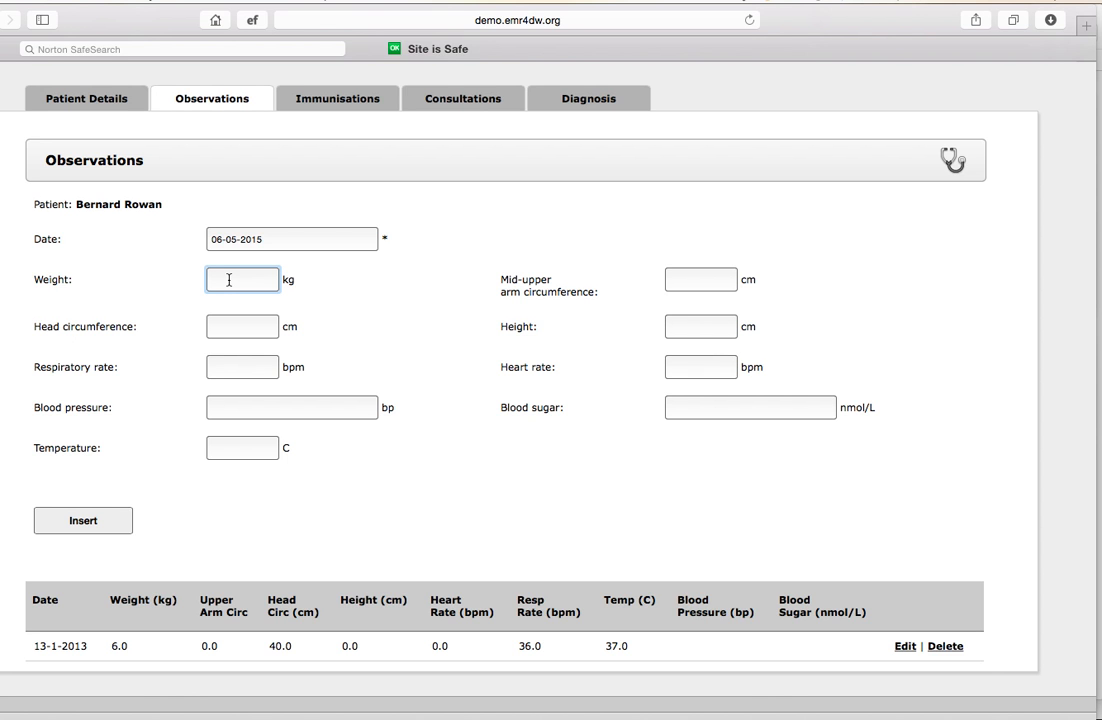
{"action": "type", "text": "20"}
{"action": "left_click", "coordinate": [226, 330]}
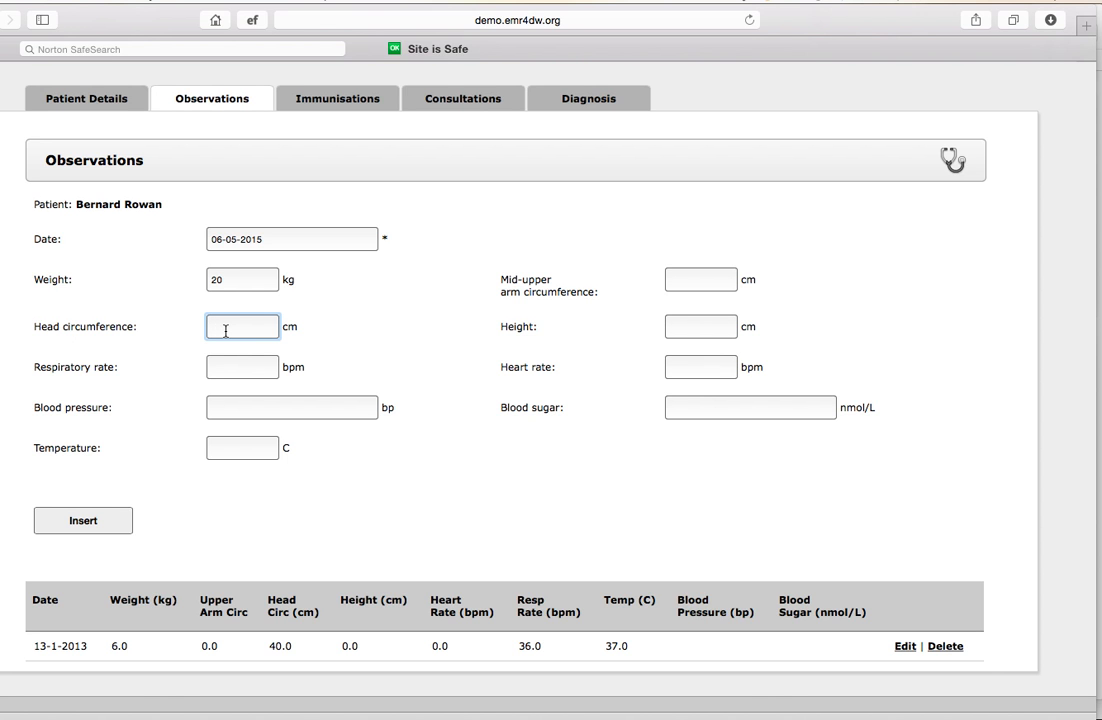
{"action": "type", "text": "36"}
Enter respiratory rate 45, blood pressure 120/80 and temperature 37 C, and insert the observation record
{"action": "left_click", "coordinate": [227, 369]}
{"action": "type", "text": "45"}
{"action": "left_click", "coordinate": [229, 414]}
{"action": "type", "text": "120"}
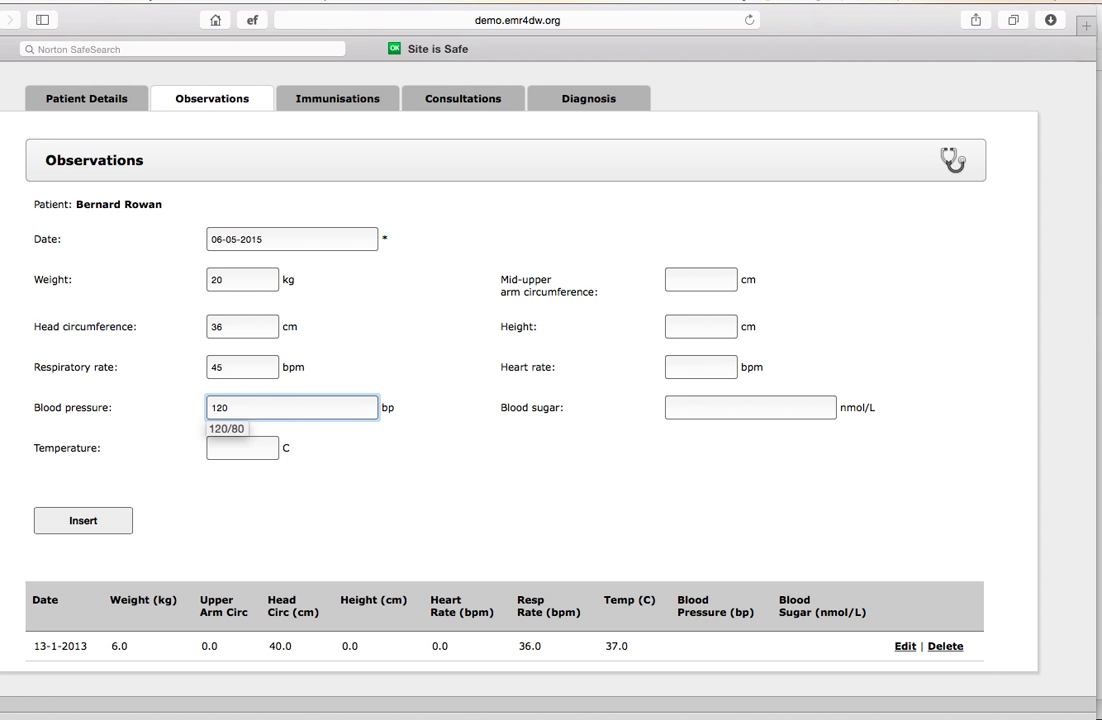
{"action": "type", "text": "/80"}
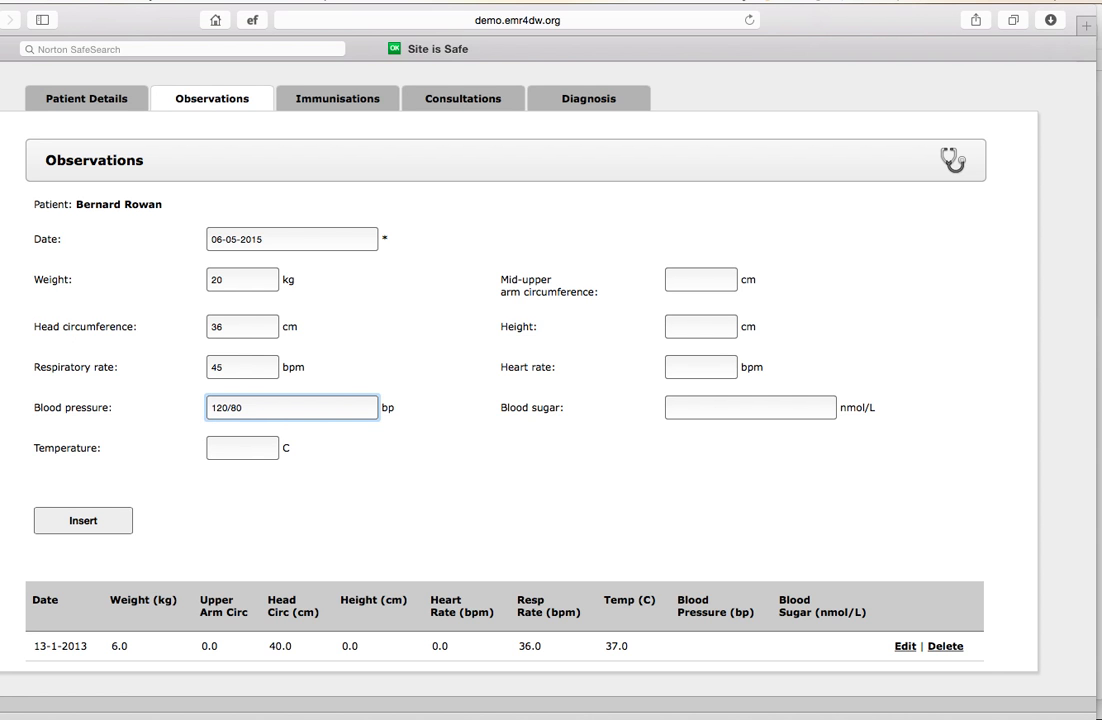
{"action": "left_click", "coordinate": [262, 449]}
{"action": "type", "text": "37"}
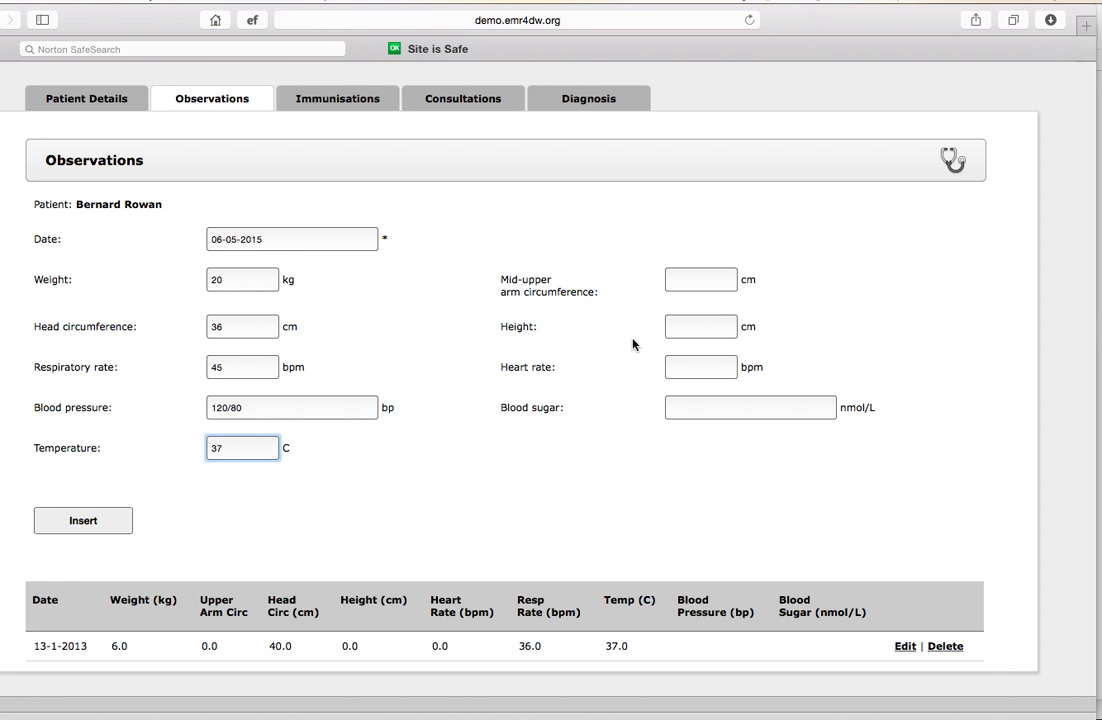
{"action": "left_click", "coordinate": [65, 528]}
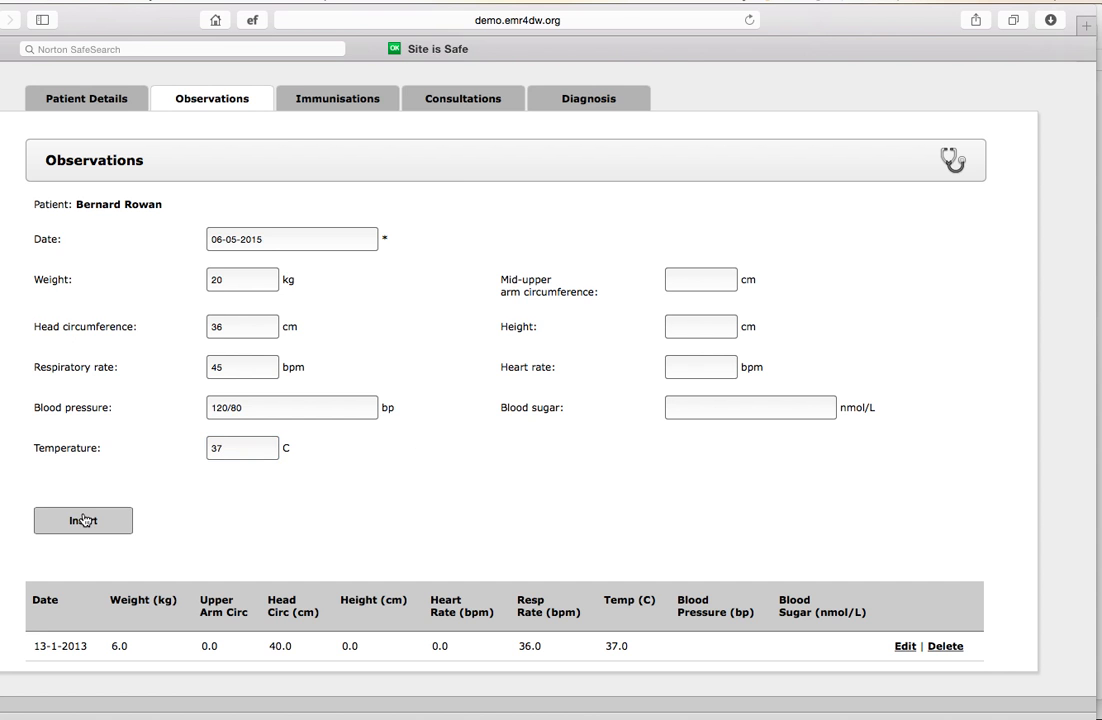
{"action": "scroll", "coordinate": [264, 540], "scroll_direction": "down", "scroll_amount": 3}
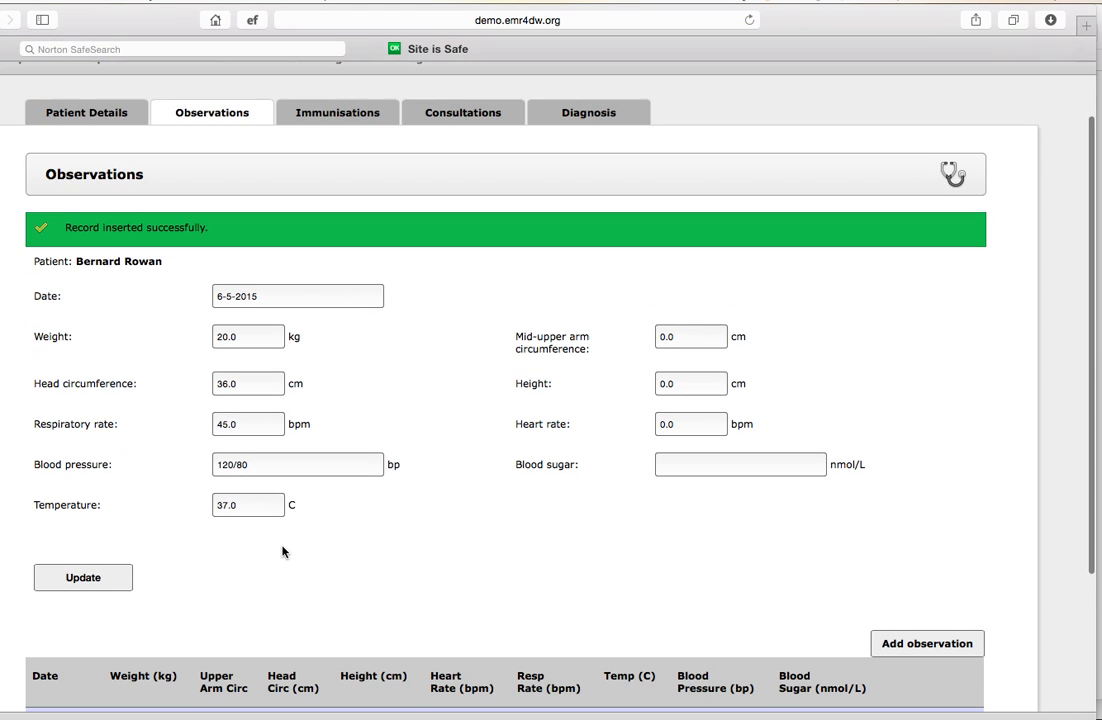
Insert an immunisation for the patient dated 06-05-2015 with the injection I8-DPT-HepB+Hib 2
{"action": "scroll", "coordinate": [282, 551], "scroll_direction": "up", "scroll_amount": 3}
{"action": "left_click", "coordinate": [347, 188]}
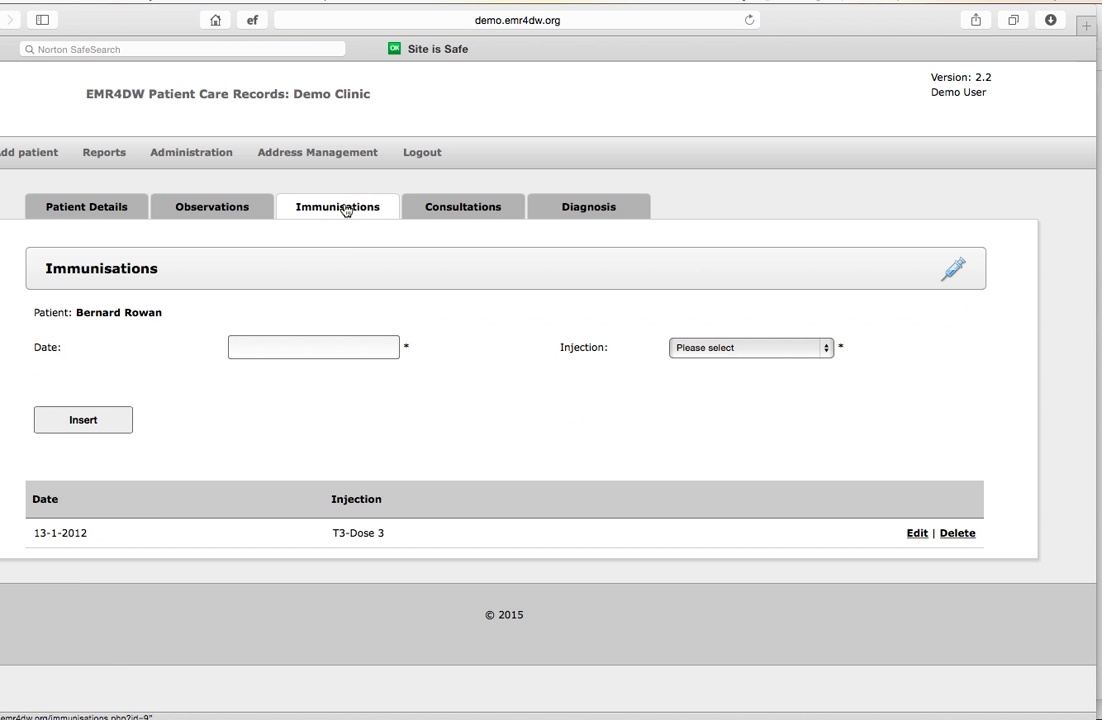
{"action": "left_click", "coordinate": [318, 344]}
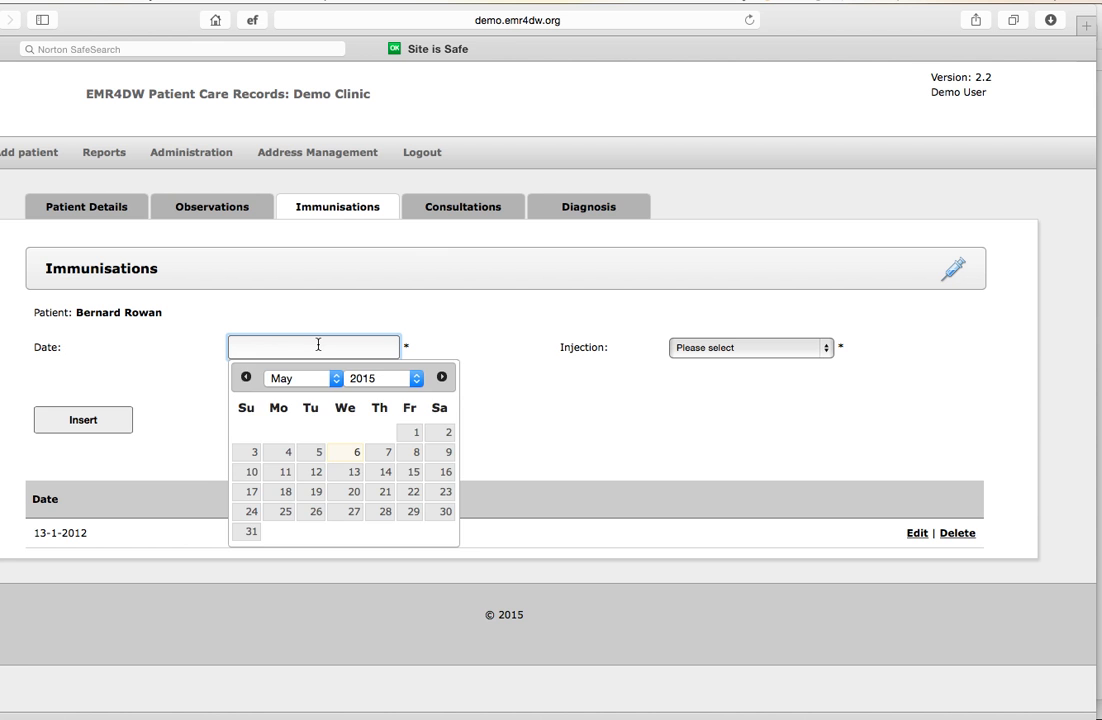
{"action": "key", "text": "Return"}
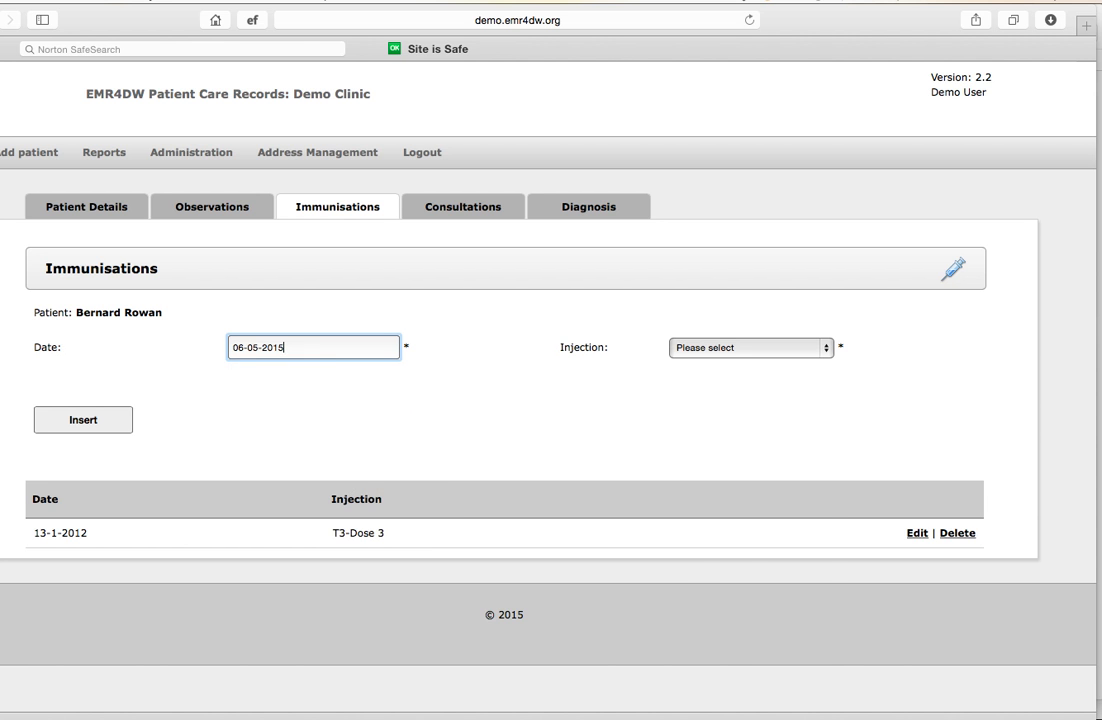
{"action": "left_click", "coordinate": [818, 348]}
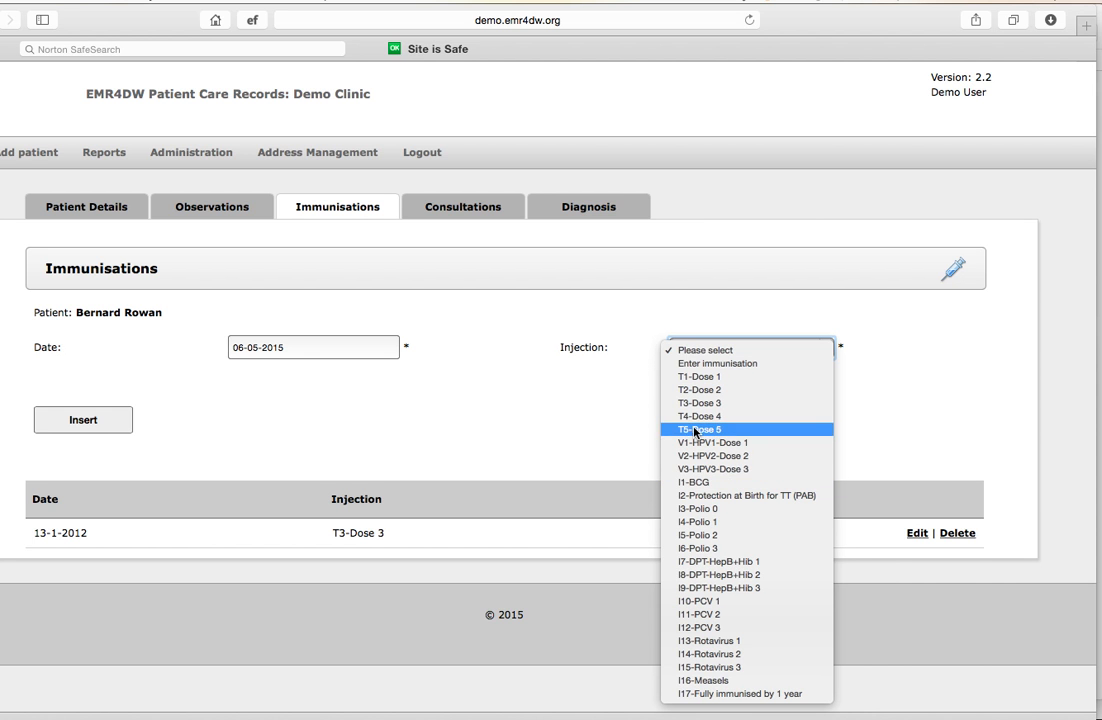
{"action": "left_click", "coordinate": [703, 575]}
{"action": "left_click", "coordinate": [108, 420]}
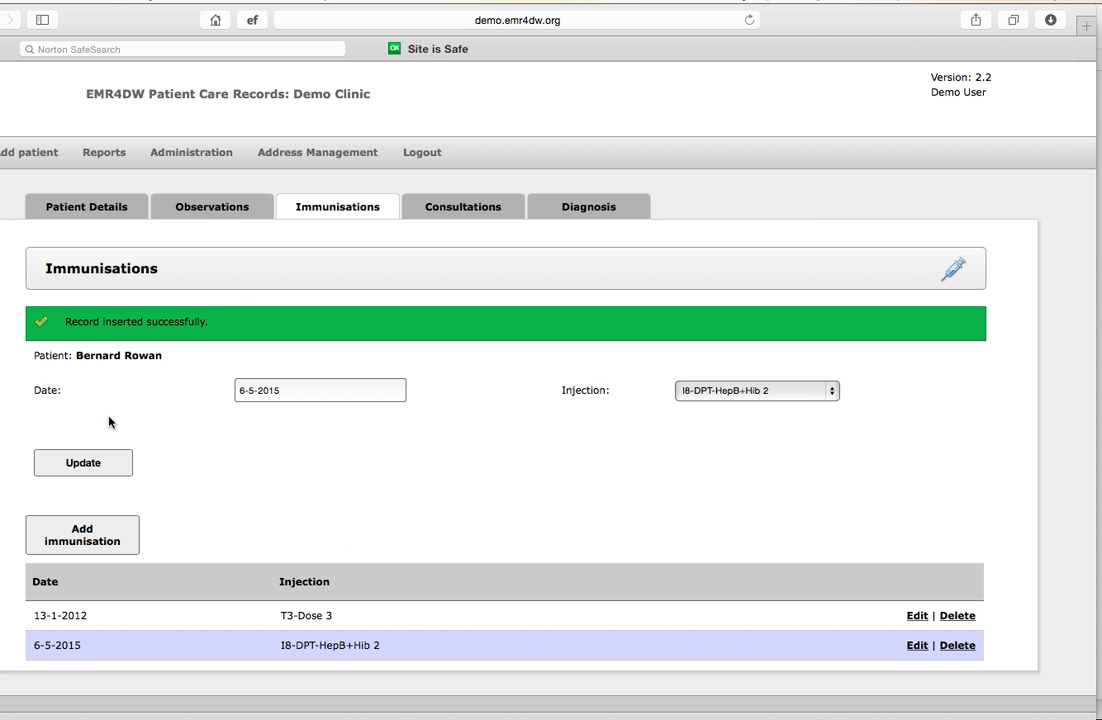
Review the patient's consultations and open the 6-5-2015 consultation for editing
{"action": "left_click", "coordinate": [457, 210]}
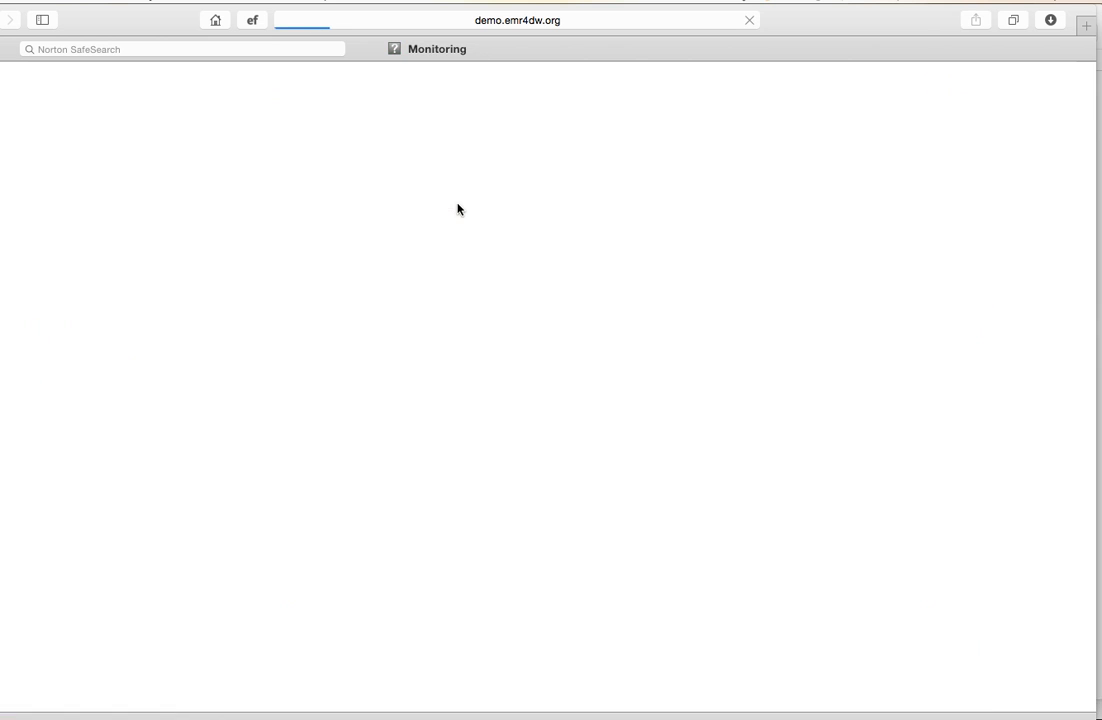
{"action": "scroll", "coordinate": [492, 517], "scroll_direction": "down", "scroll_amount": 1}
{"action": "scroll", "coordinate": [492, 517], "scroll_direction": "down", "scroll_amount": 1}
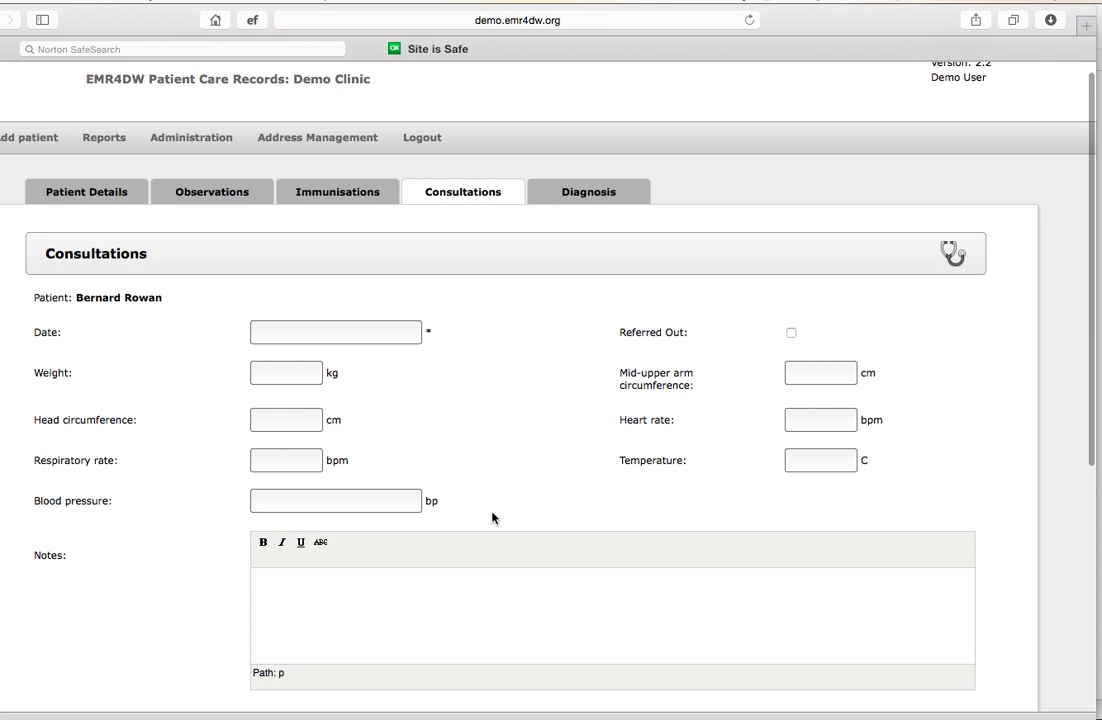
{"action": "scroll", "coordinate": [492, 518], "scroll_direction": "down", "scroll_amount": 5}
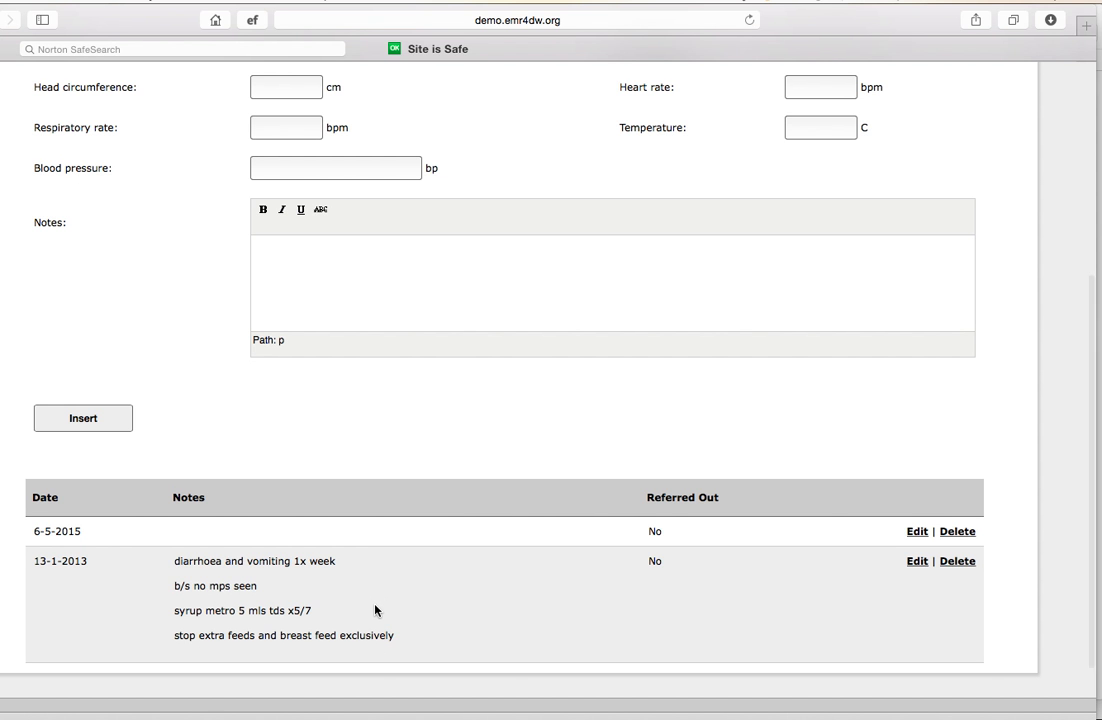
{"action": "scroll", "coordinate": [375, 610], "scroll_direction": "up", "scroll_amount": 2}
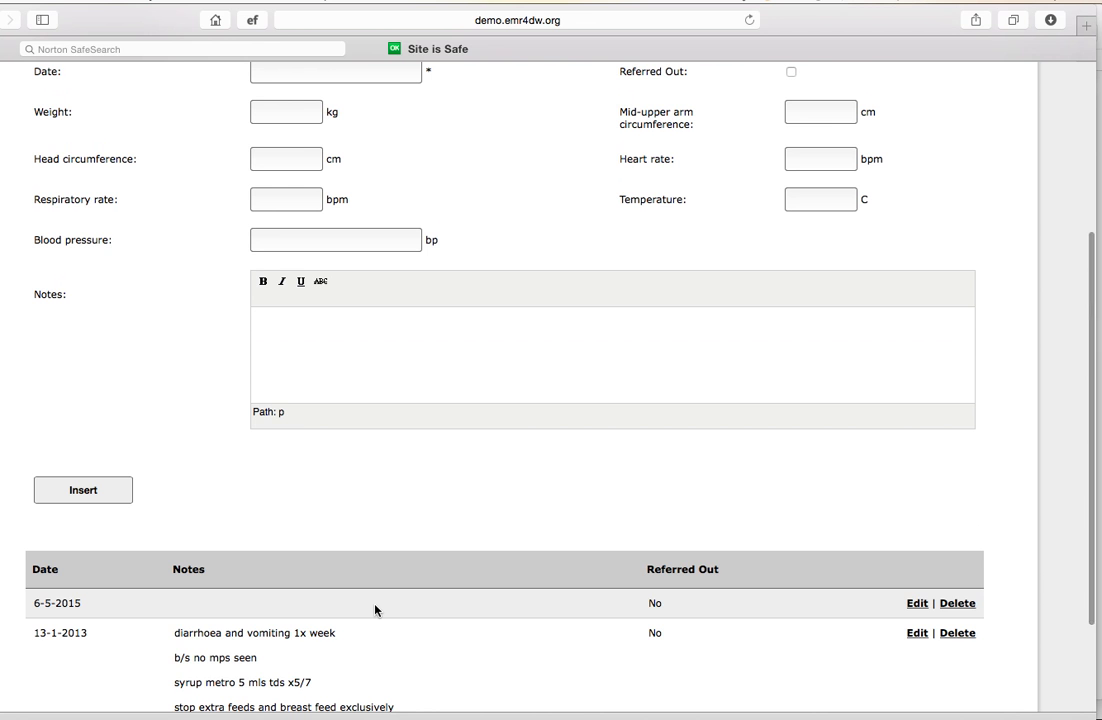
{"action": "left_click", "coordinate": [916, 604]}
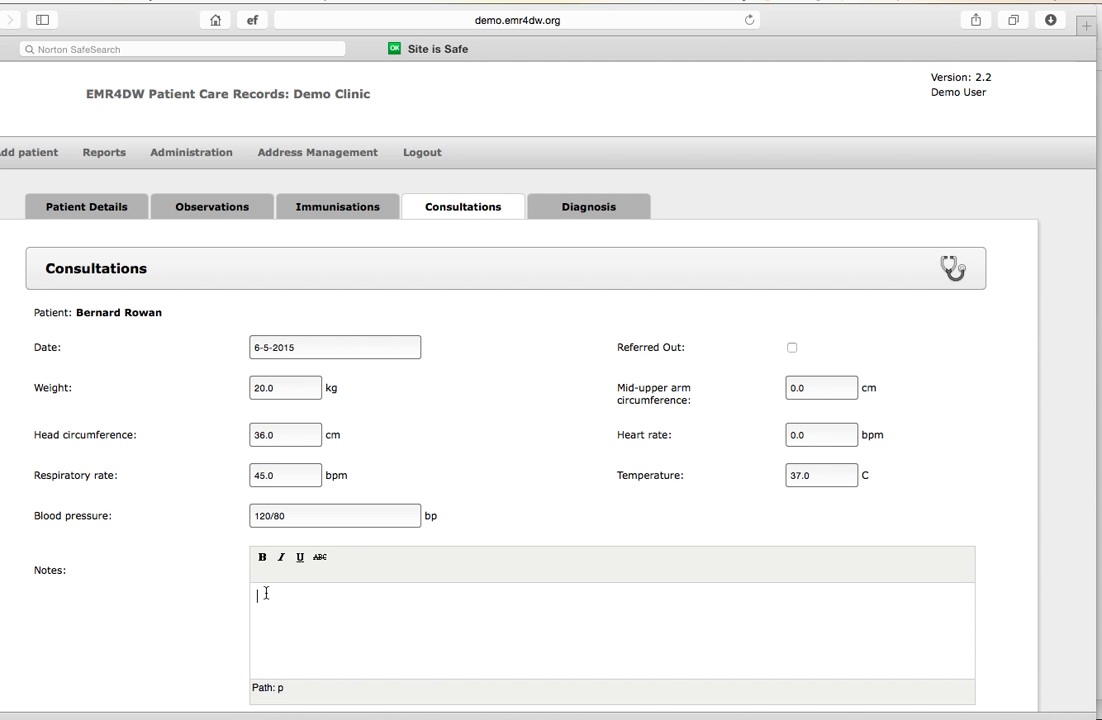
Enter the consultation note "Complaining of headache" and update the record
{"action": "type", "text": "P"}
{"action": "key", "text": "BackSpace"}
{"action": "type", "text": "Complaining of headache"}
{"action": "scroll", "coordinate": [406, 600], "scroll_direction": "down", "scroll_amount": 4}
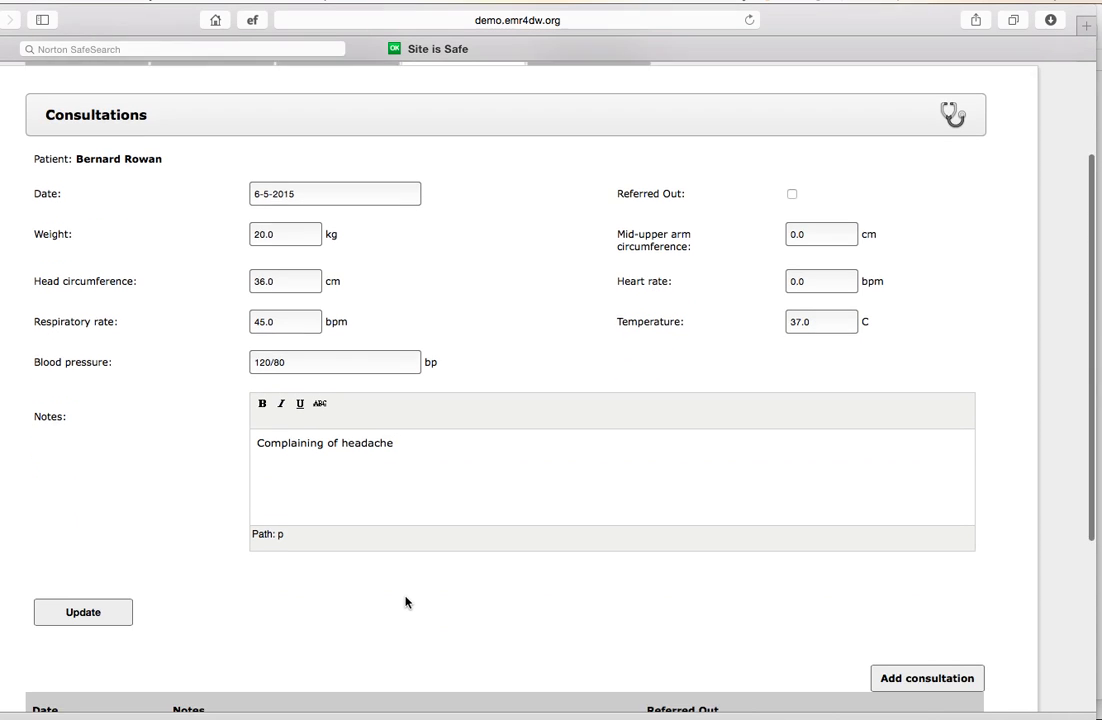
{"action": "scroll", "coordinate": [406, 601], "scroll_direction": "down", "scroll_amount": 1}
{"action": "left_click", "coordinate": [72, 528]}
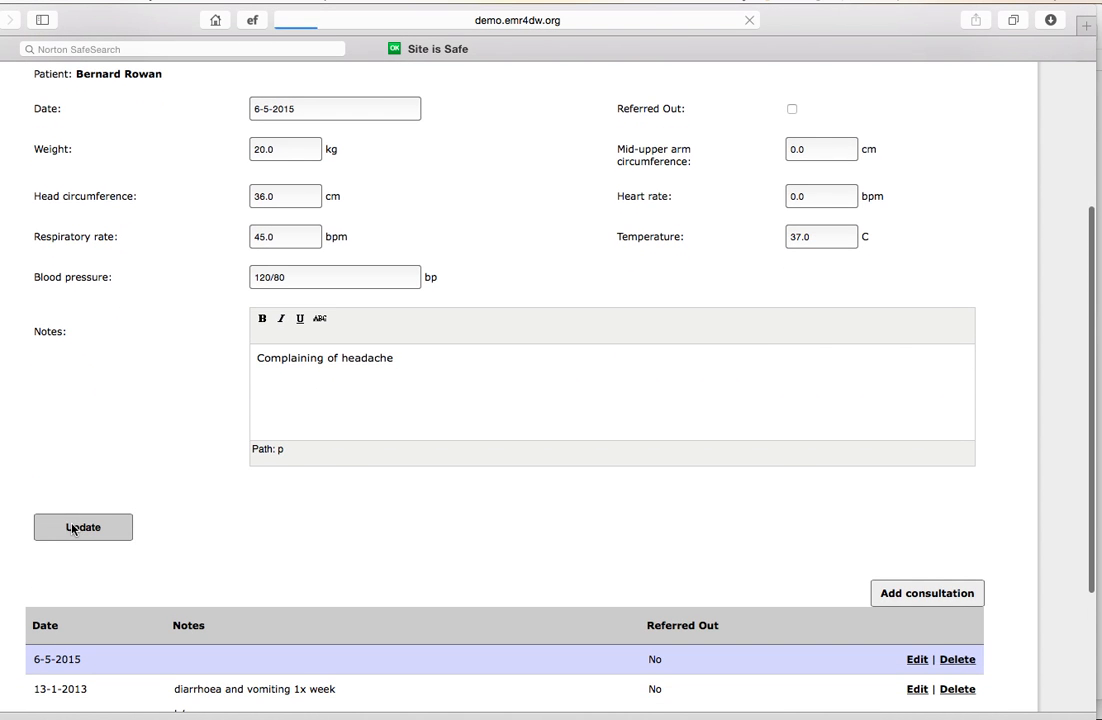
{"action": "scroll", "coordinate": [352, 612], "scroll_direction": "down", "scroll_amount": 8}
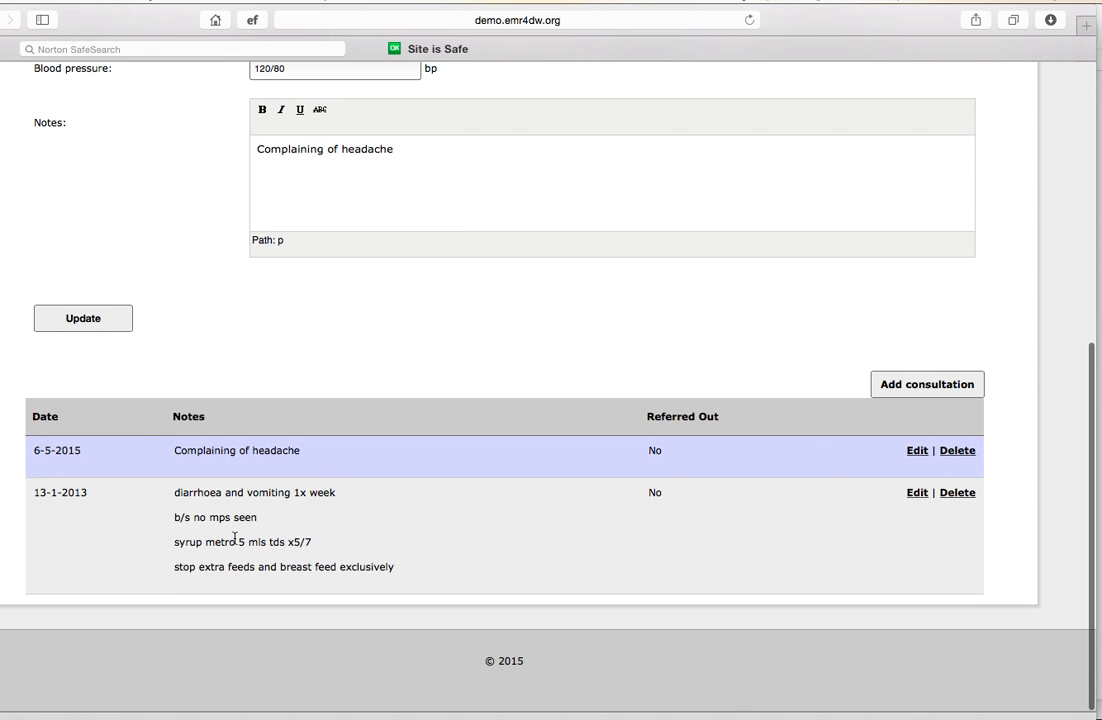
Start a new diagnosis of type Other Infectious/Communicable Diseases, keeping Diarrhea - Acute as the disease
{"action": "scroll", "coordinate": [391, 404], "scroll_direction": "up", "scroll_amount": 10}
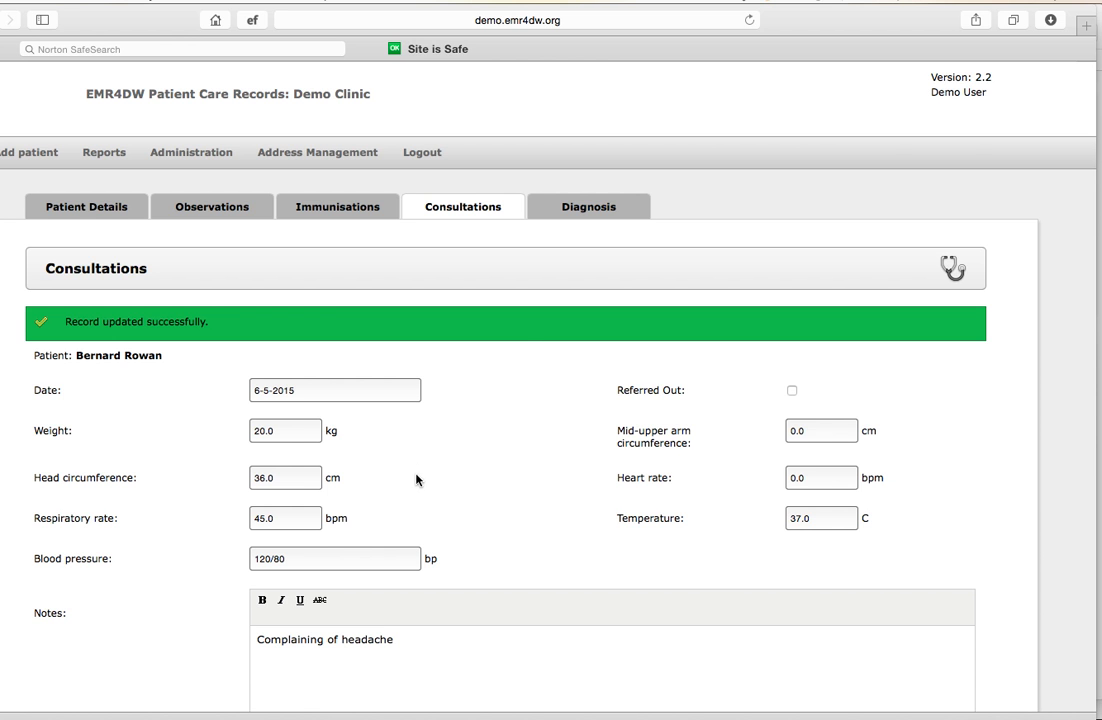
{"action": "left_click", "coordinate": [581, 212]}
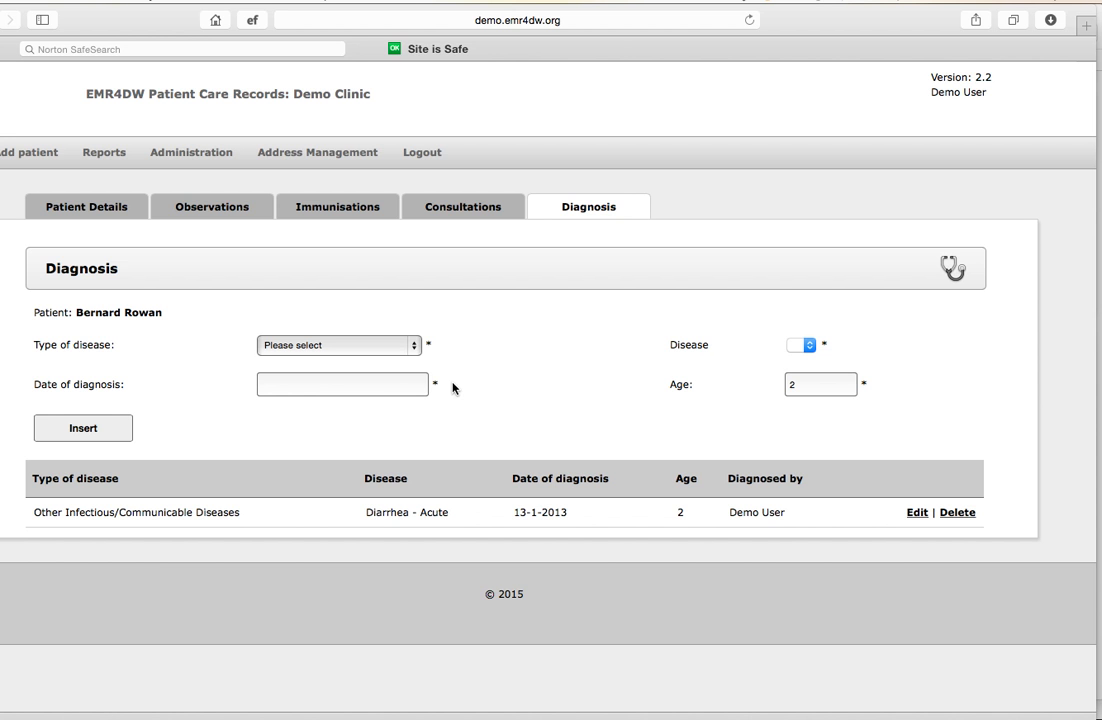
{"action": "left_click", "coordinate": [416, 345]}
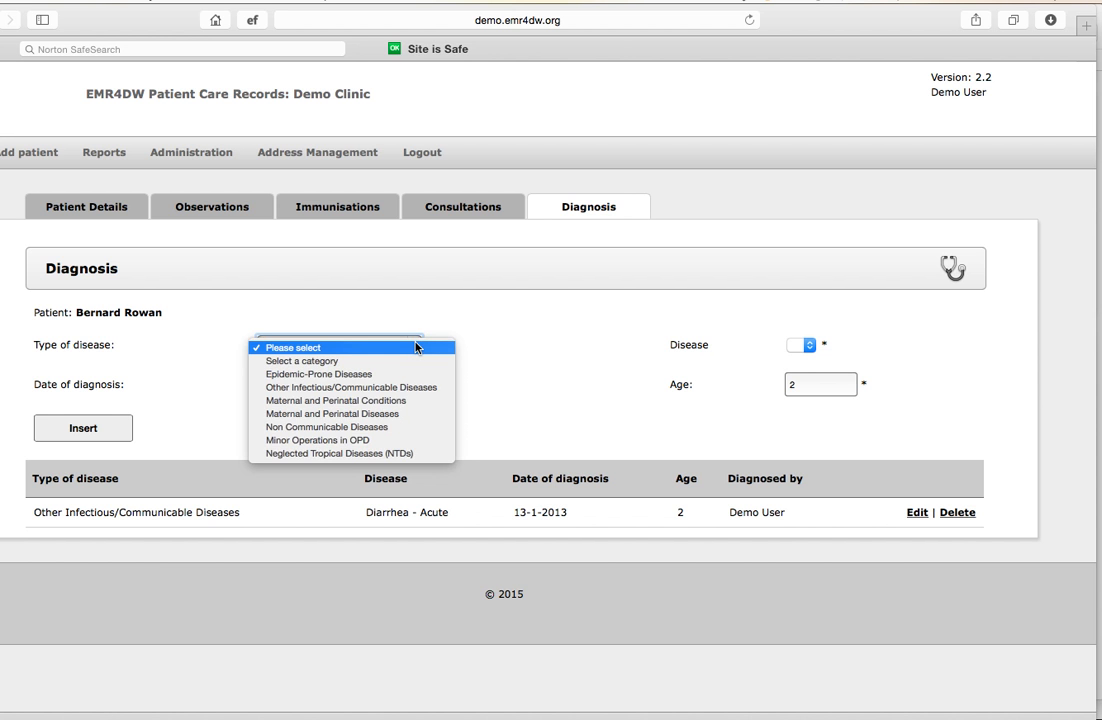
{"action": "left_click", "coordinate": [362, 389]}
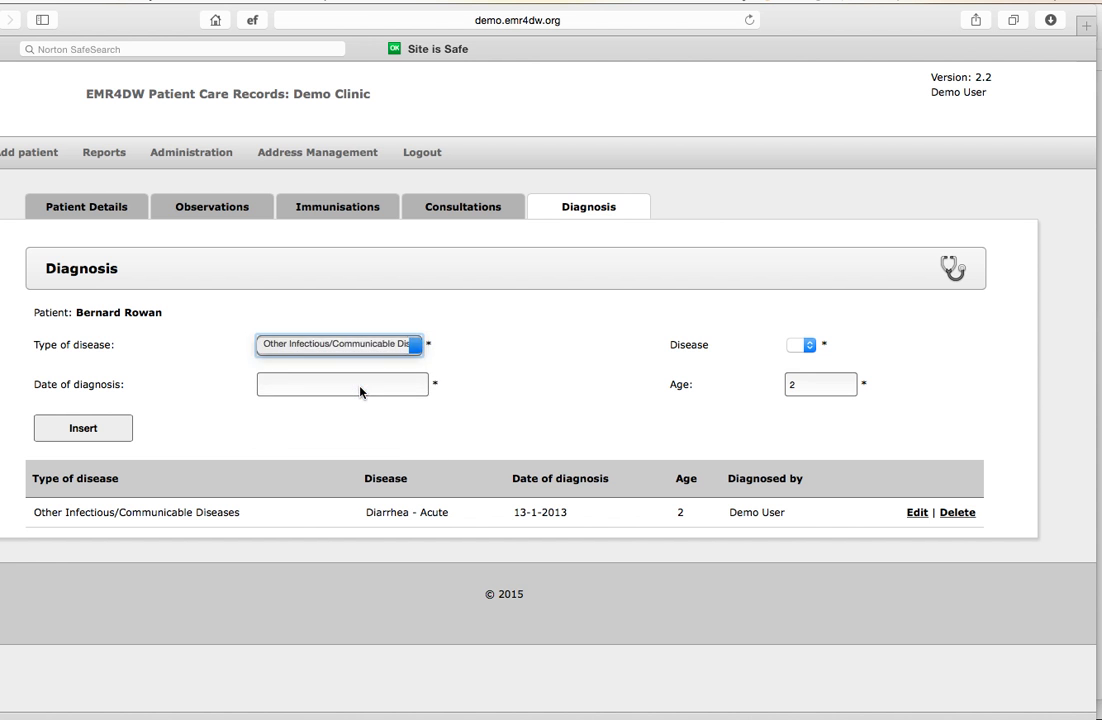
{"action": "left_click", "coordinate": [817, 346]}
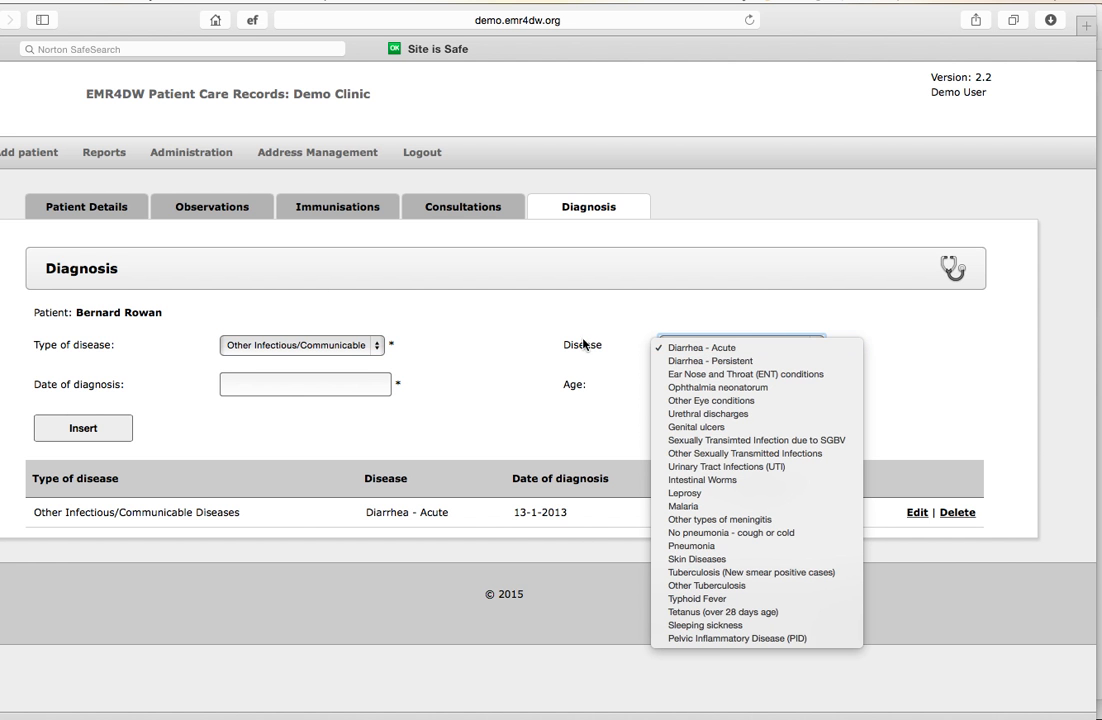
{"action": "left_click", "coordinate": [377, 349]}
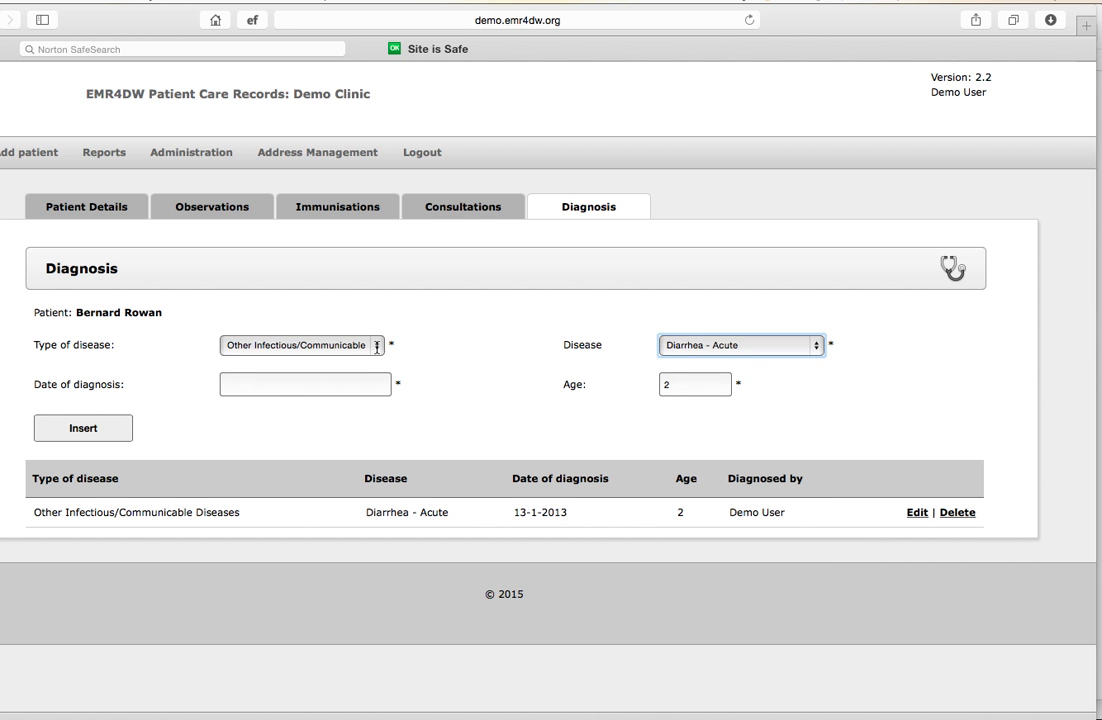
{"action": "left_click", "coordinate": [377, 347]}
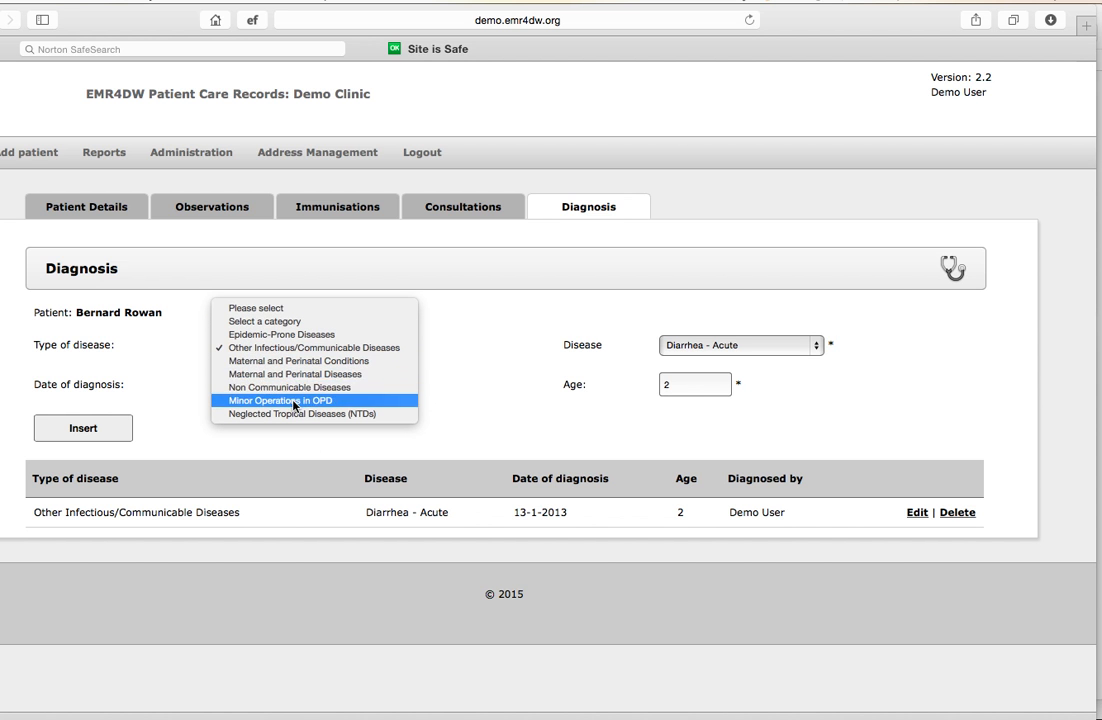
{"action": "left_click", "coordinate": [269, 349]}
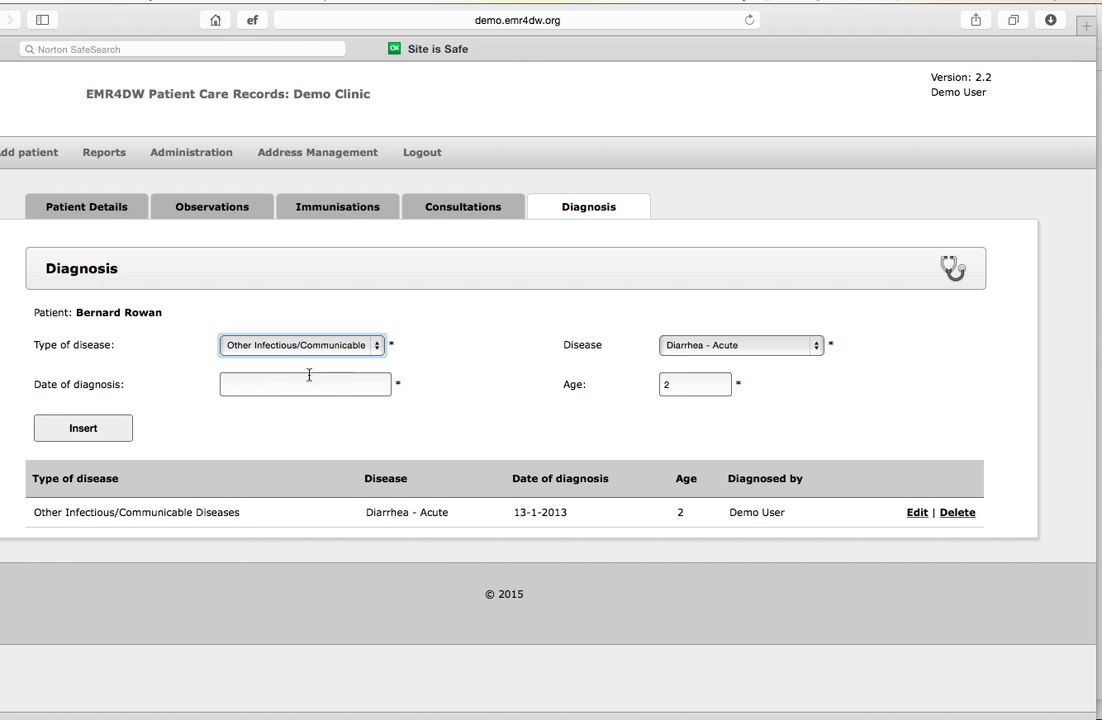
Set the date of diagnosis to 06-05-2015 and insert the diagnosis record
{"action": "left_click", "coordinate": [265, 385]}
{"action": "left_click", "coordinate": [348, 489]}
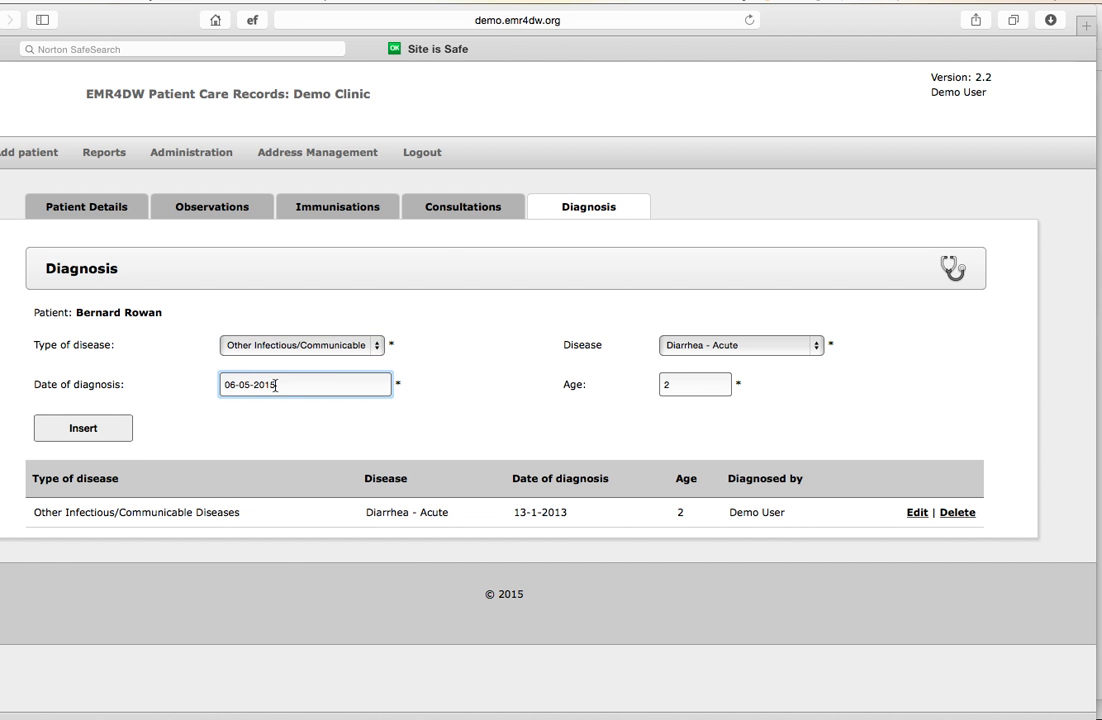
{"action": "left_click", "coordinate": [93, 428]}
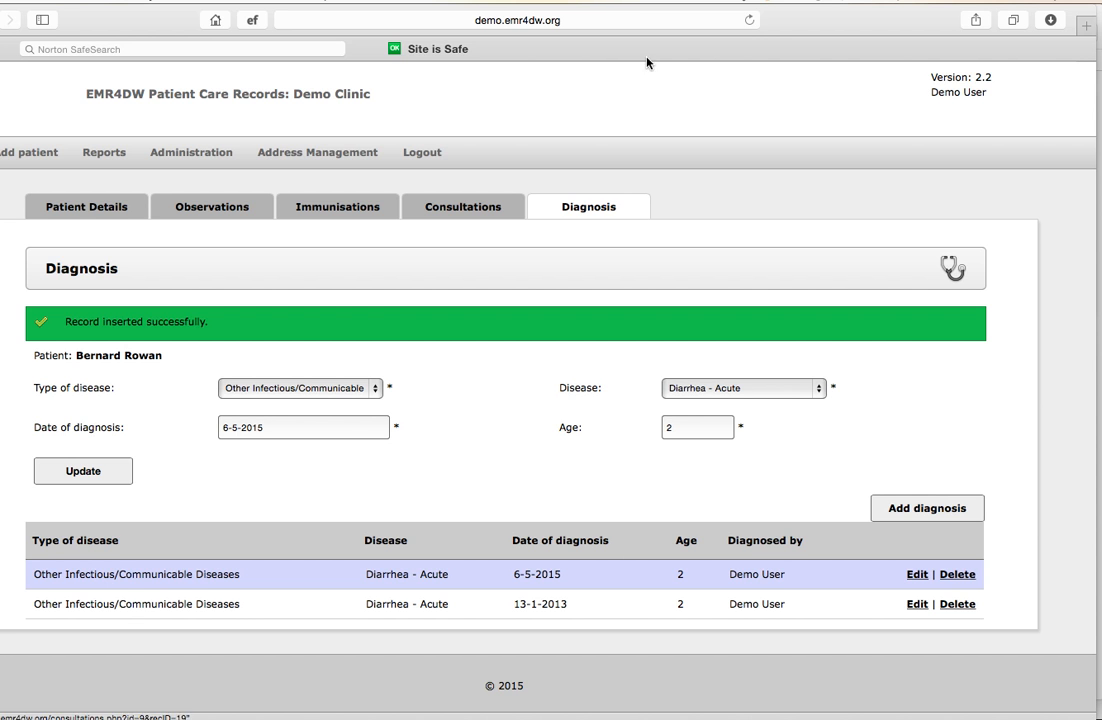
Return to the searchable list of all patients
{"action": "mouse_move", "coordinate": [203, 148]}
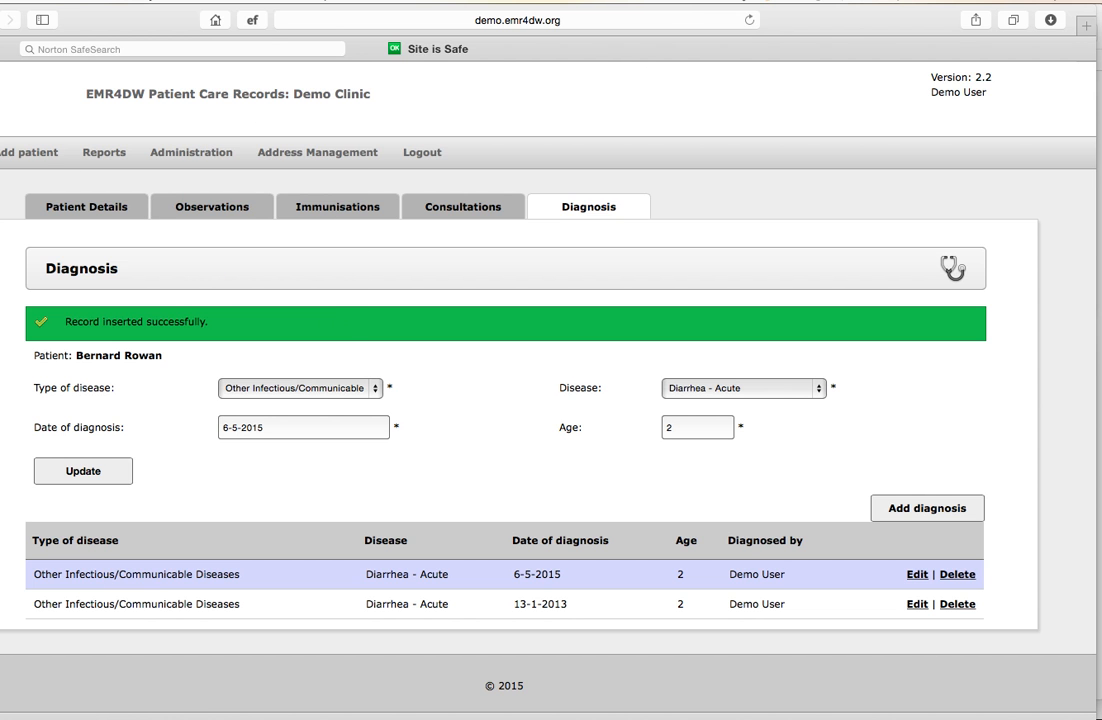
{"action": "left_click", "coordinate": [0, 153]}
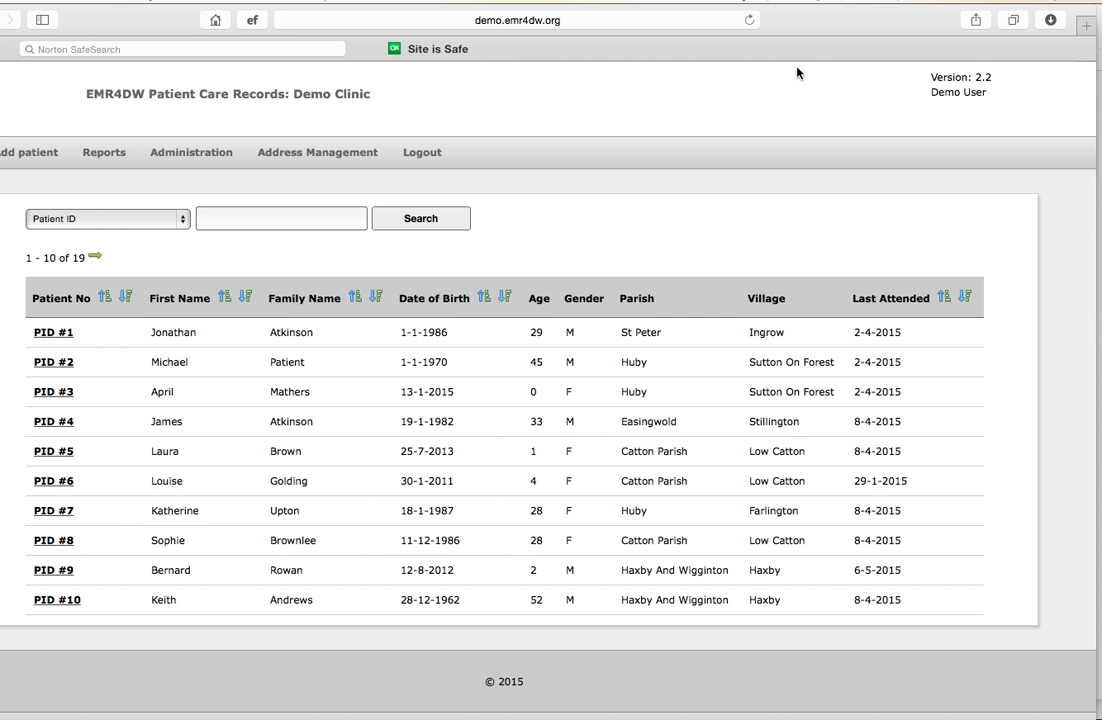
{"action": "left_click", "coordinate": [797, 2]}
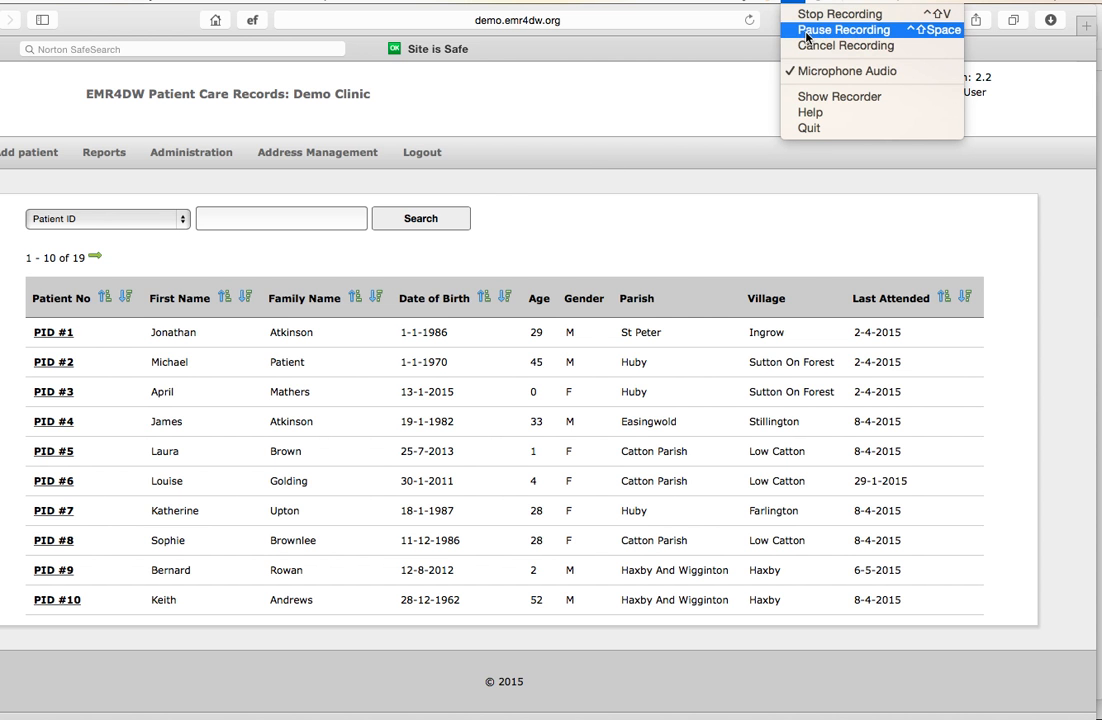